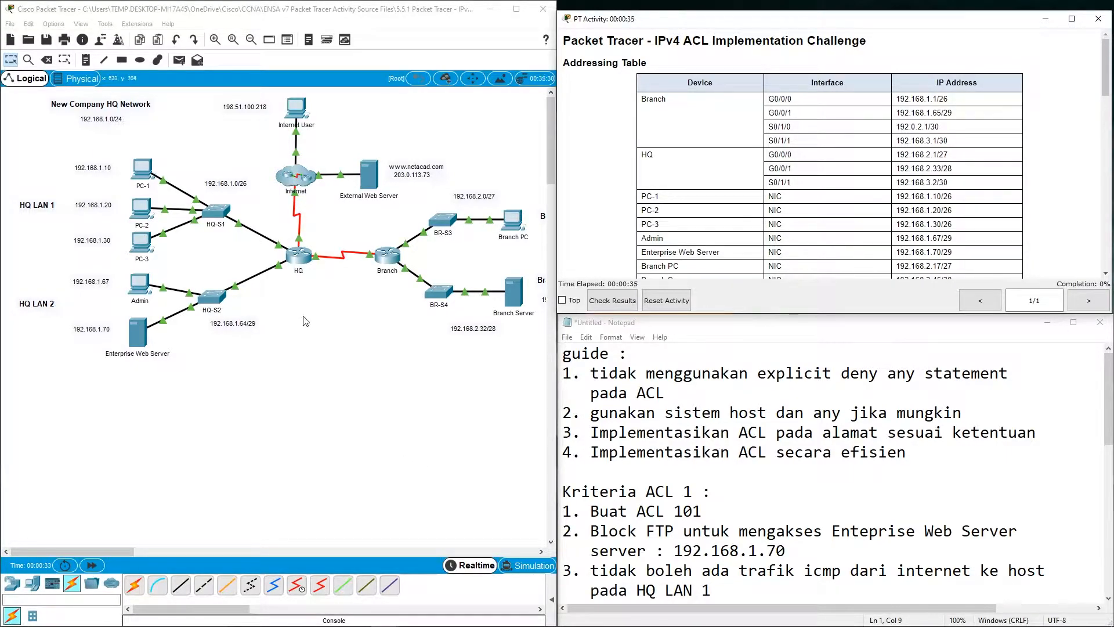
Read the activity's addressing table, objectives, important guidelines and ACL 1 requirements, together with the matching ACL notes.
scroll(730, 181, down, 5)
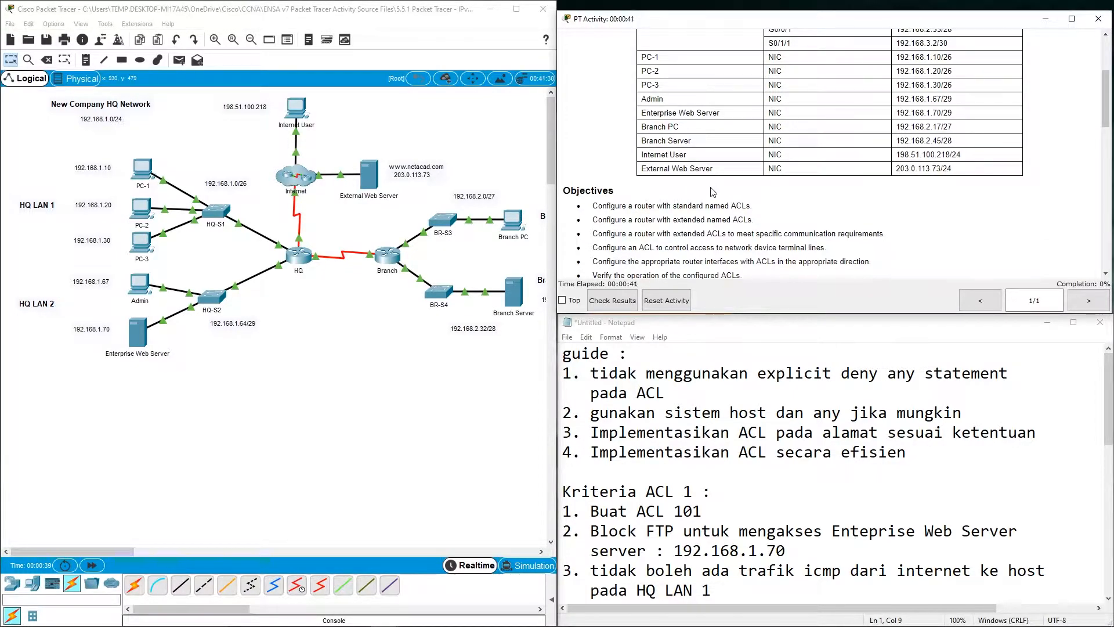
scroll(713, 192, down, 1)
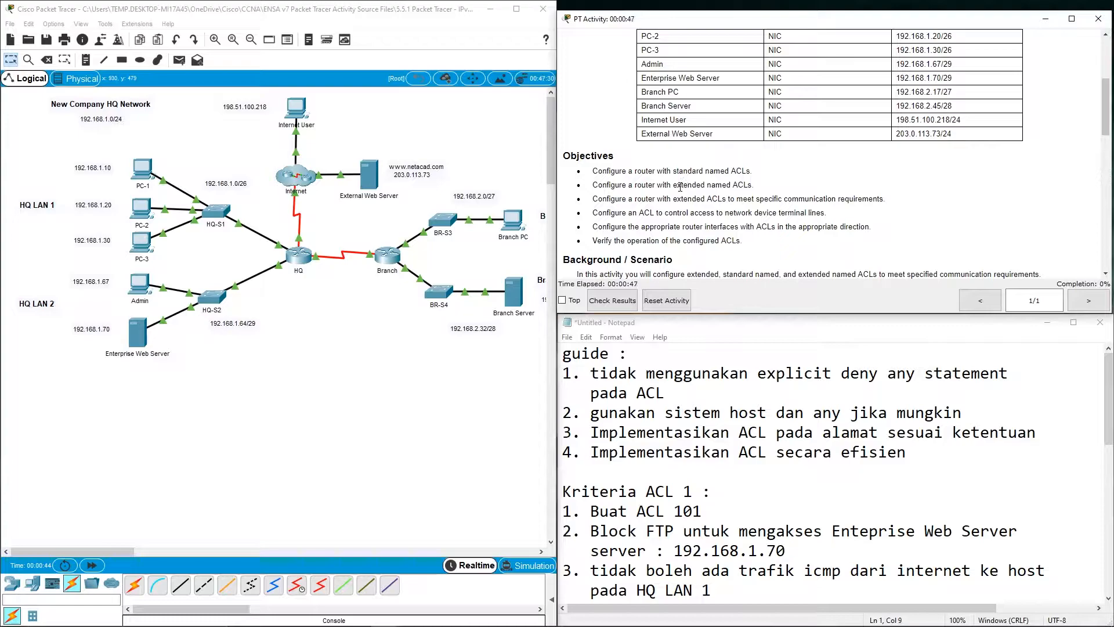
scroll(681, 197, down, 4)
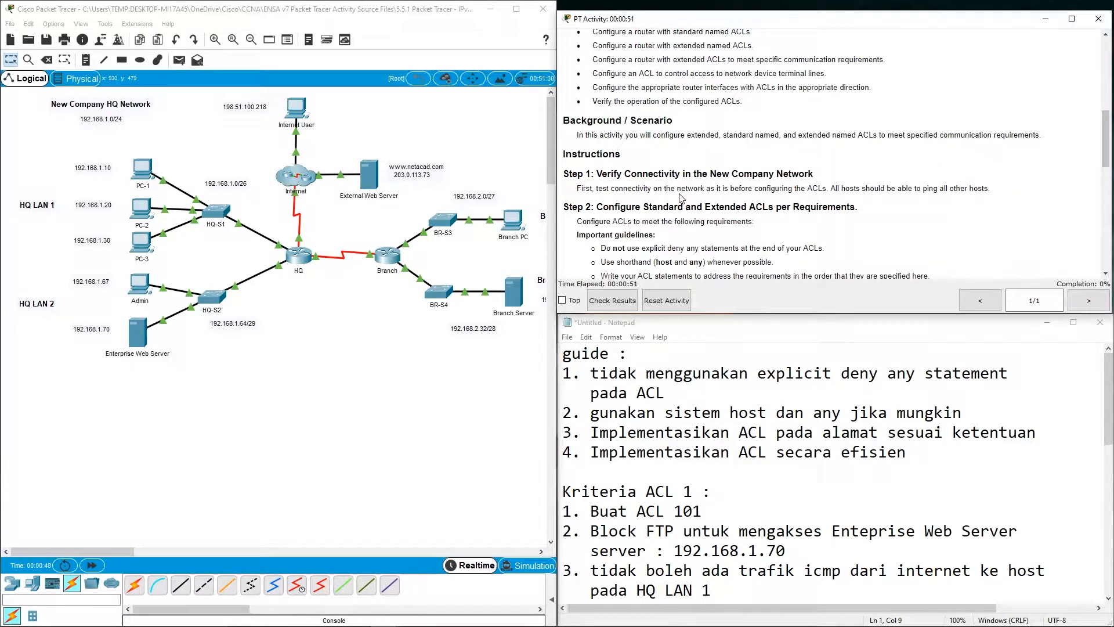
scroll(682, 197, down, 2)
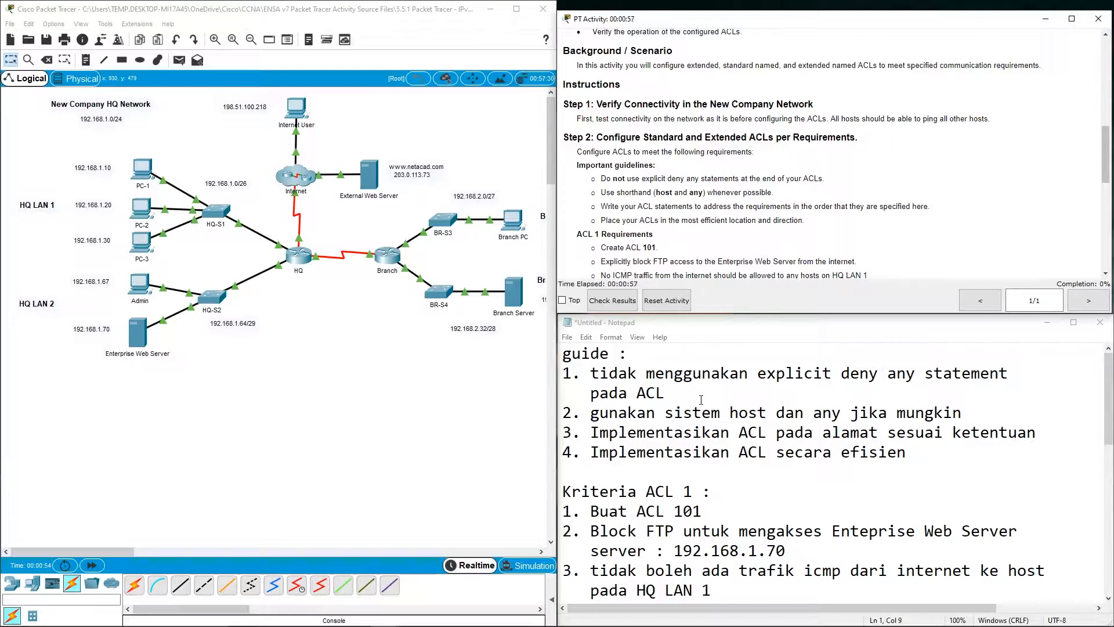
click(730, 367)
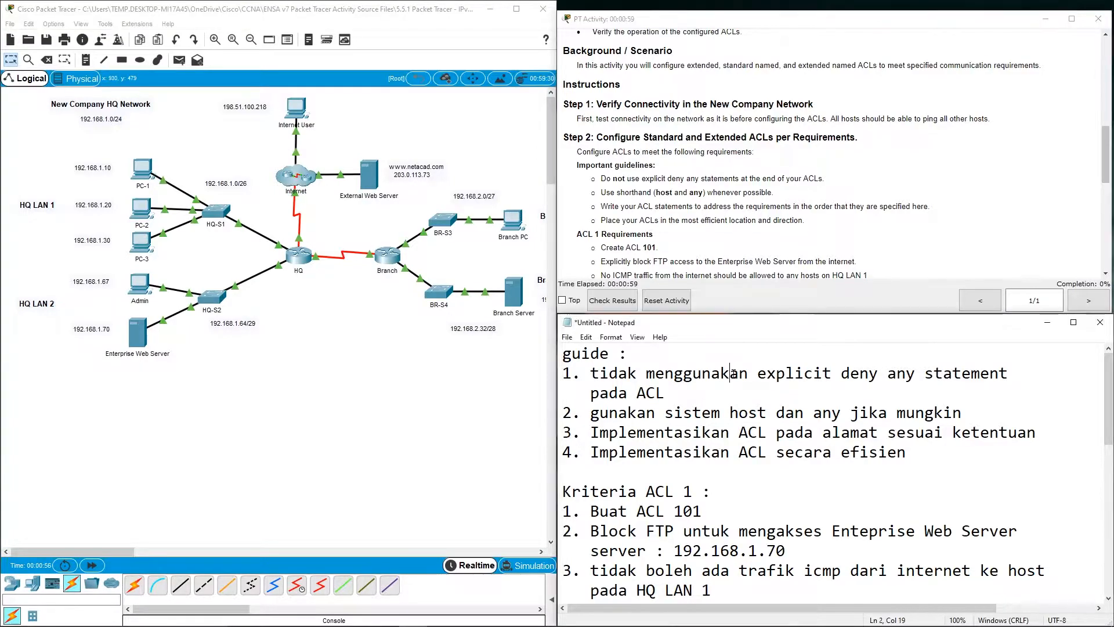
scroll(754, 231, up, 3)
scroll(754, 230, up, 5)
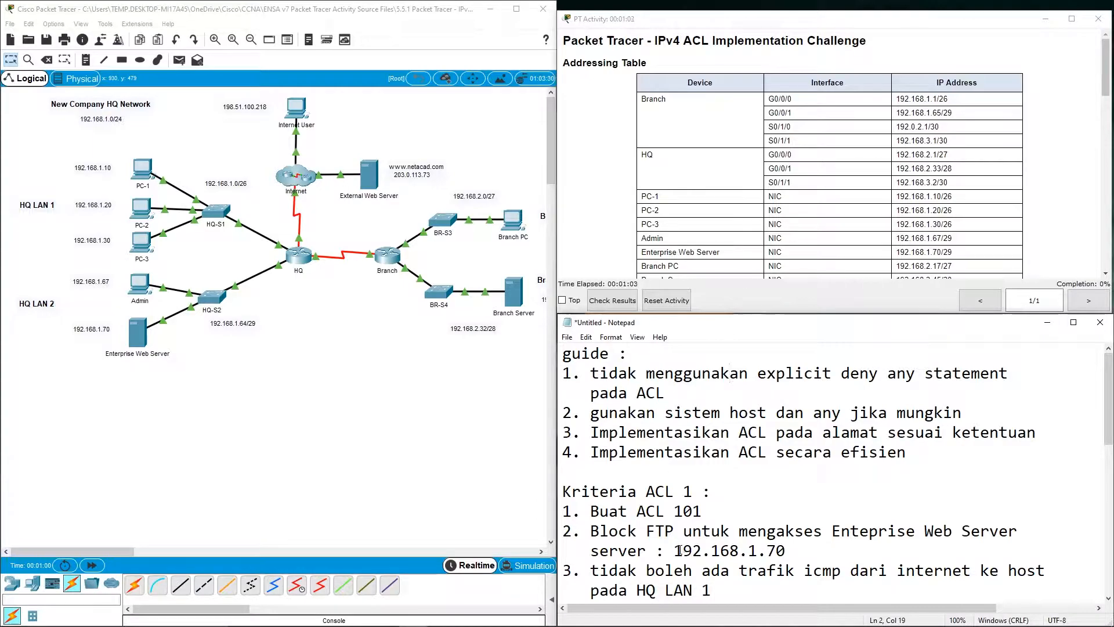
scroll(870, 229, down, 6)
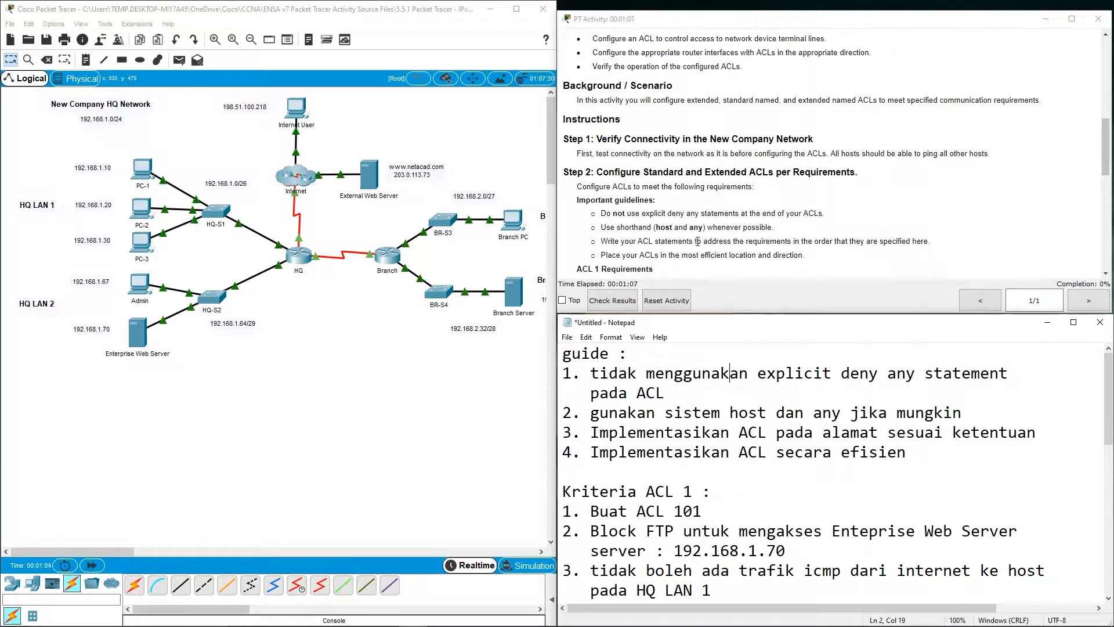
scroll(726, 188, down, 1)
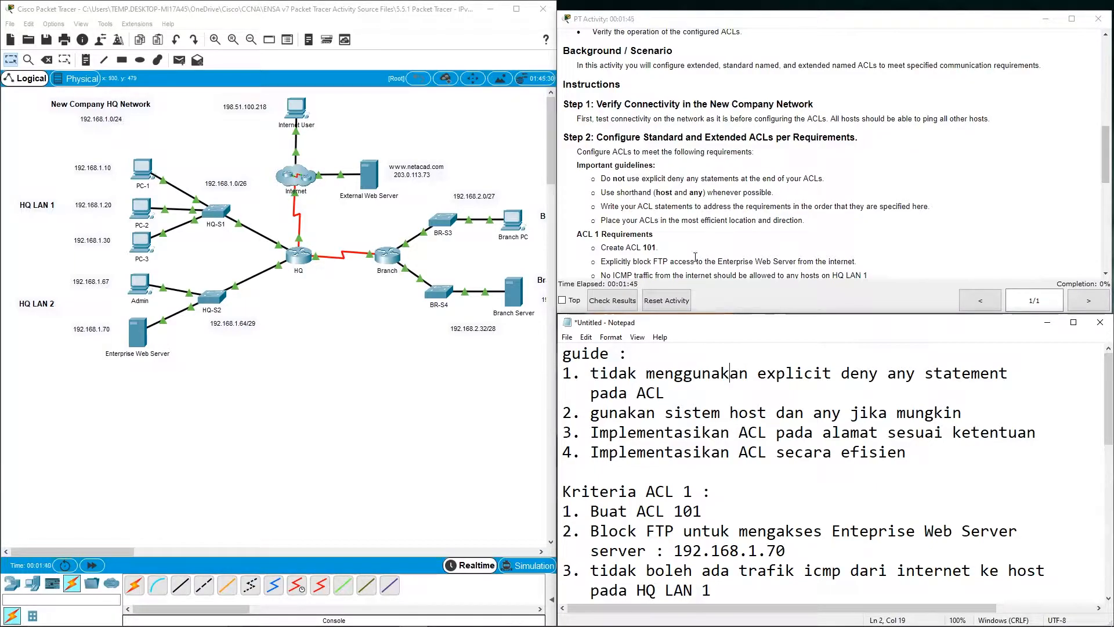
drag(617, 193, 647, 193)
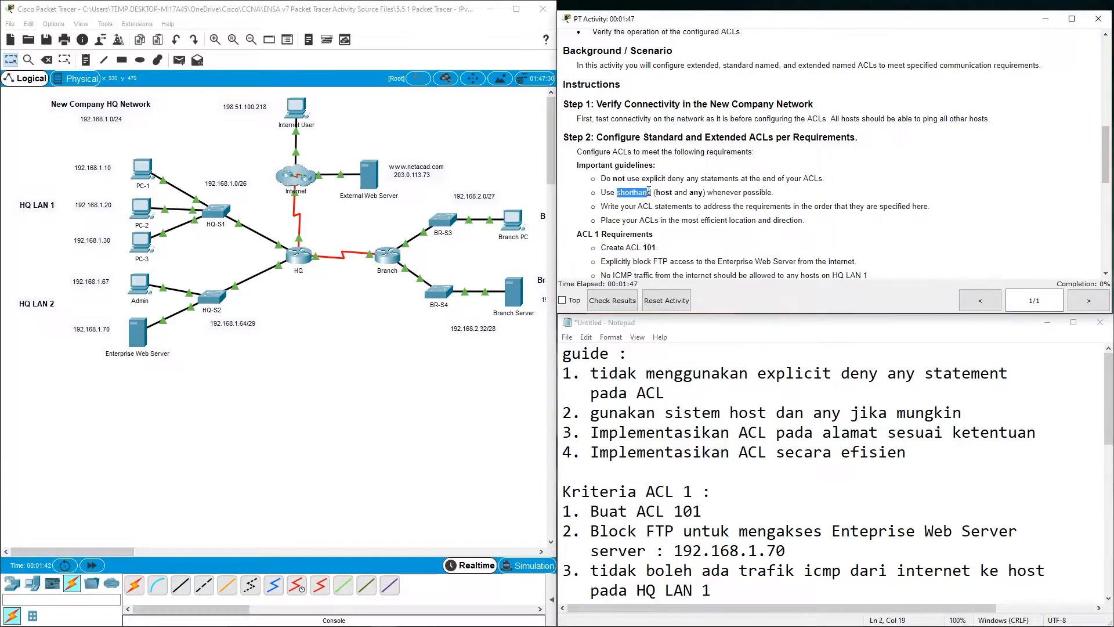
click(742, 202)
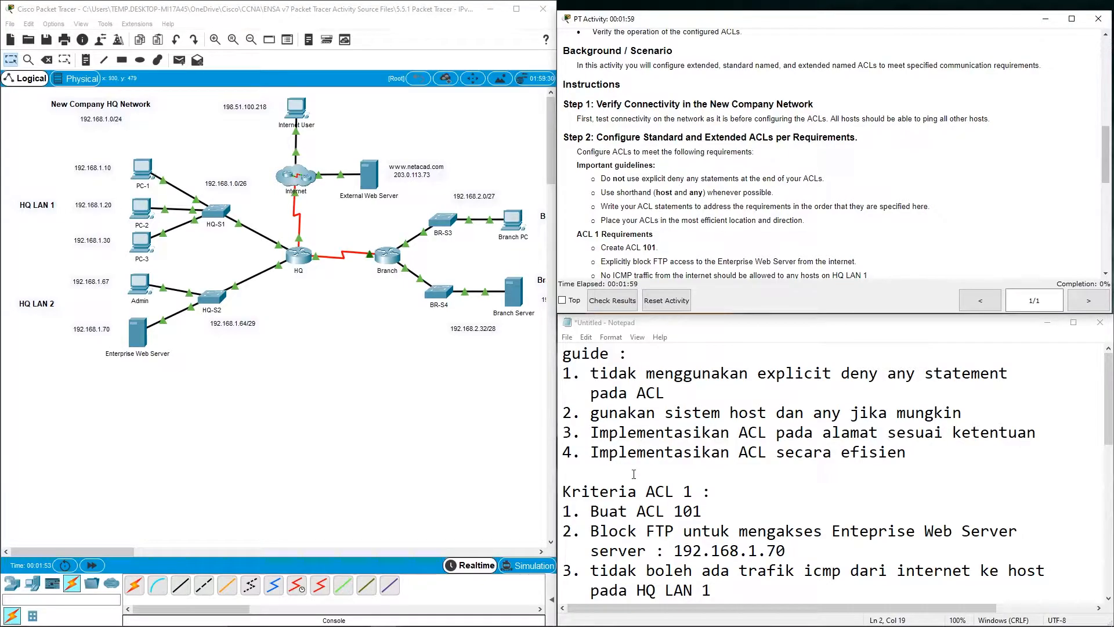
scroll(633, 474, down, 1)
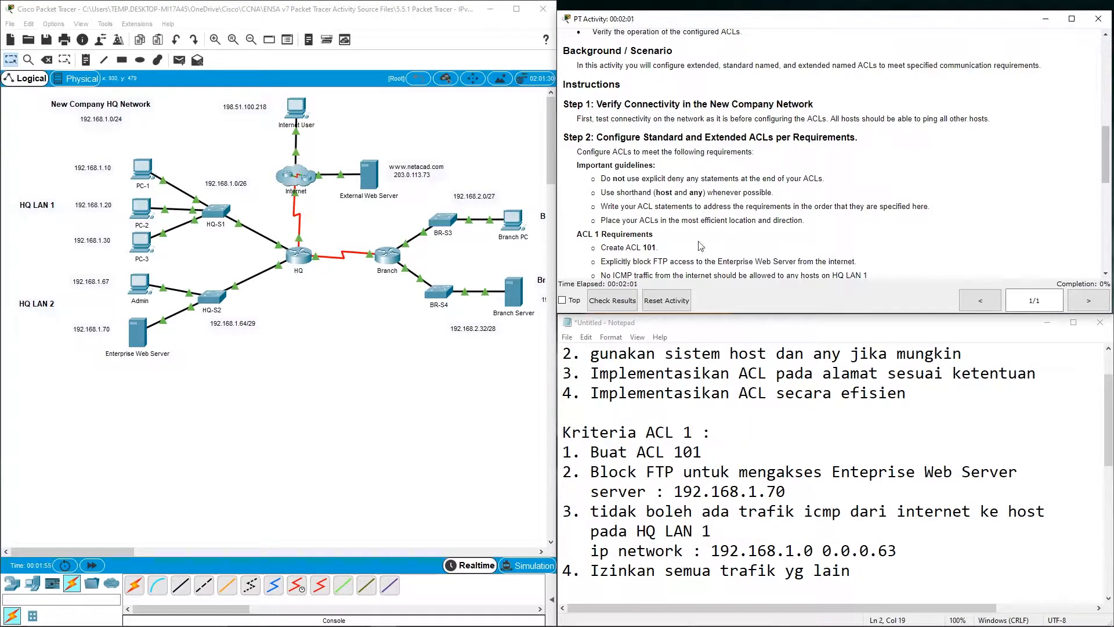
scroll(700, 247, down, 1)
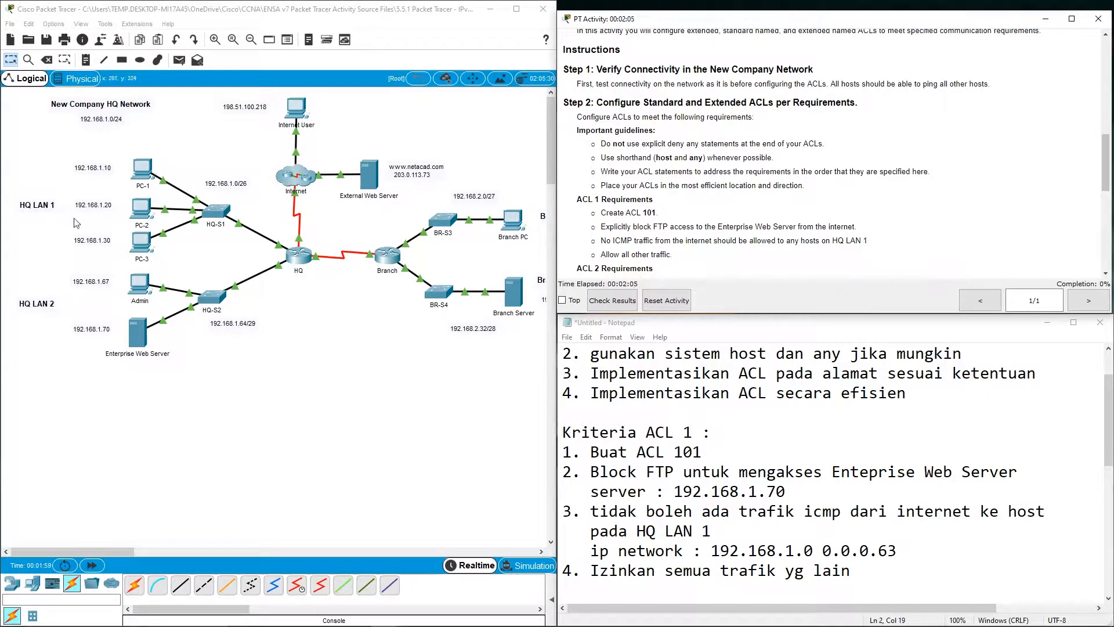
Connect PC-1 to the HQ router with a console cable.
click(157, 585)
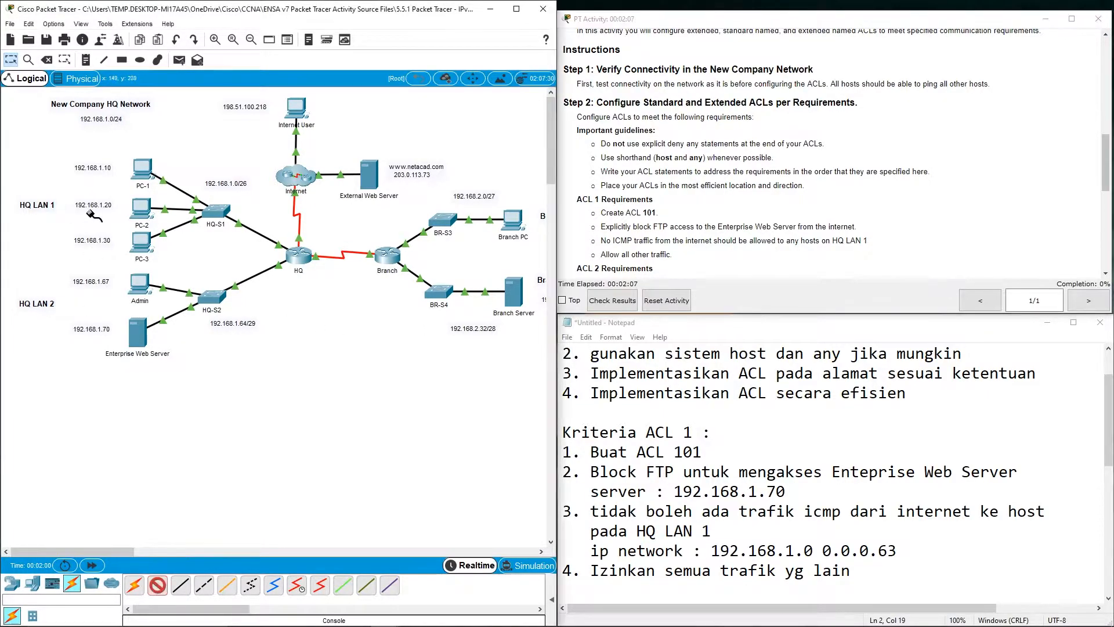
click(143, 167)
click(166, 171)
click(298, 253)
click(316, 282)
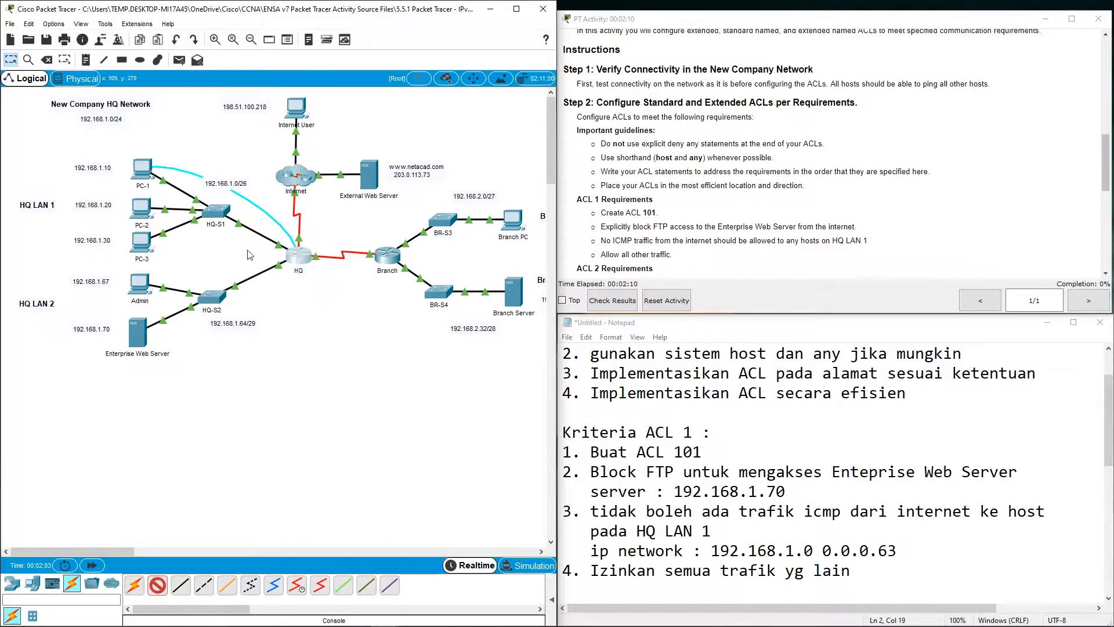
Open a terminal session on PC-1 with the default port configuration and place its window clear of the HQ topology.
click(142, 169)
click(583, 212)
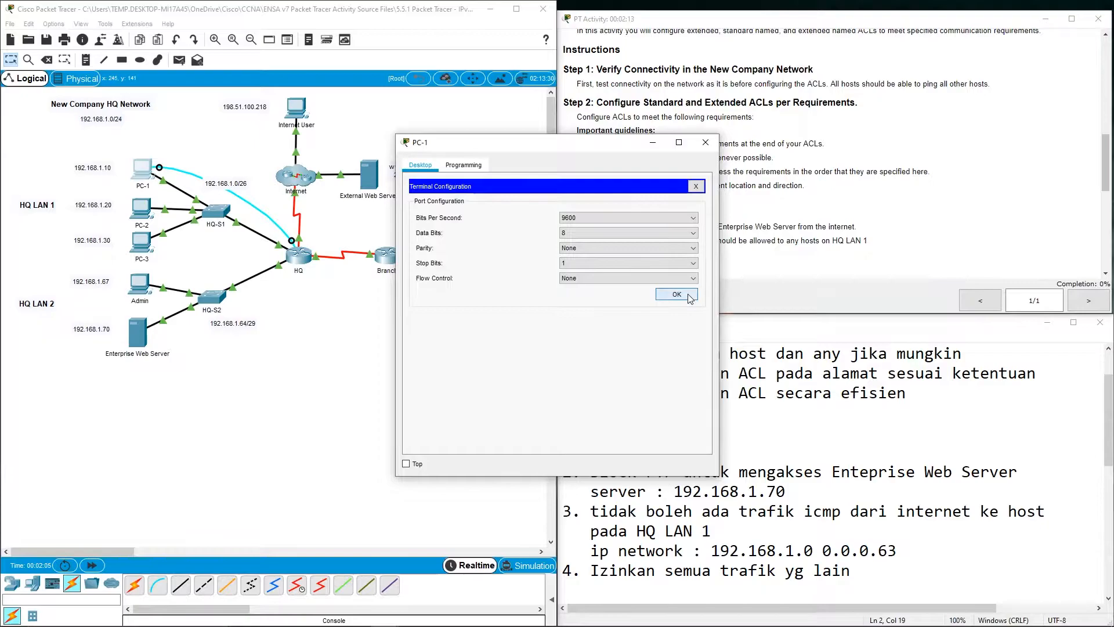
click(667, 291)
drag(571, 150, 526, 107)
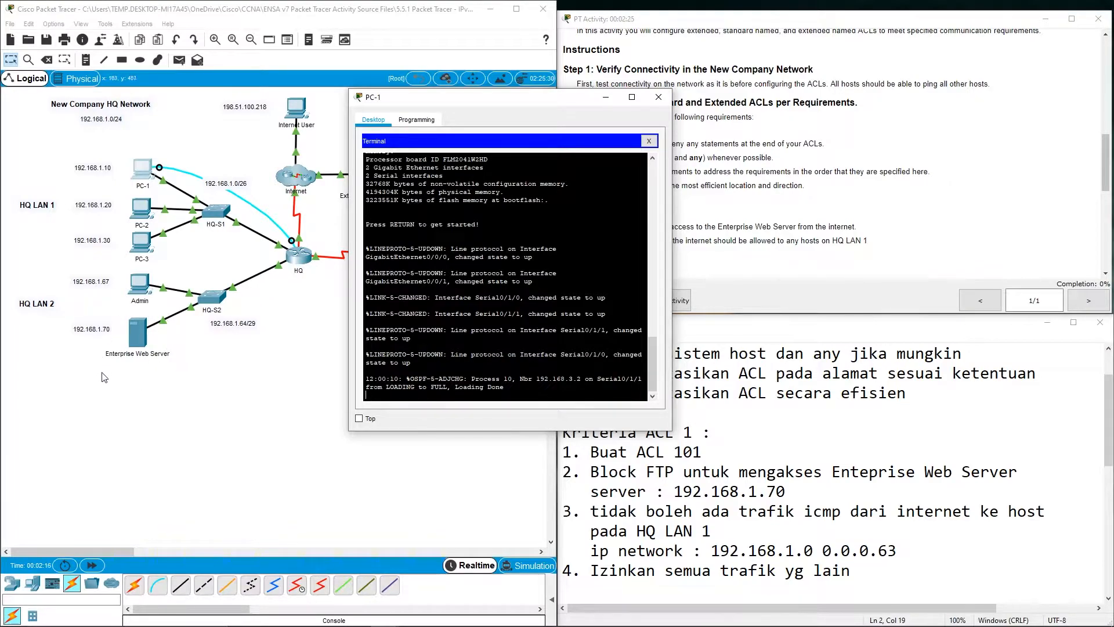
drag(493, 105, 374, 90)
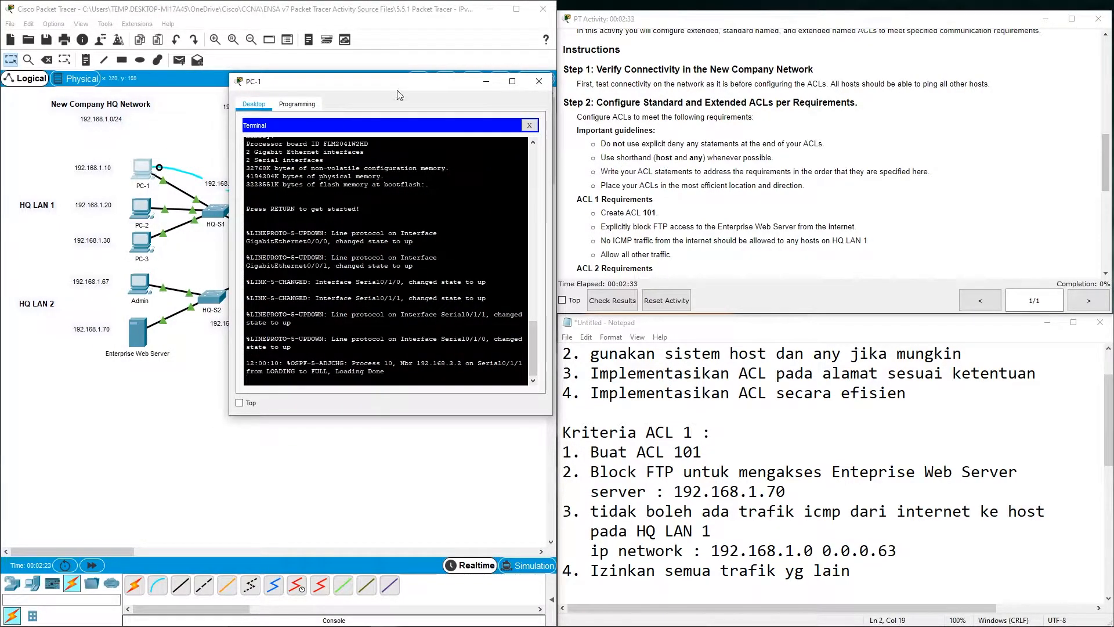
drag(400, 86, 508, 74)
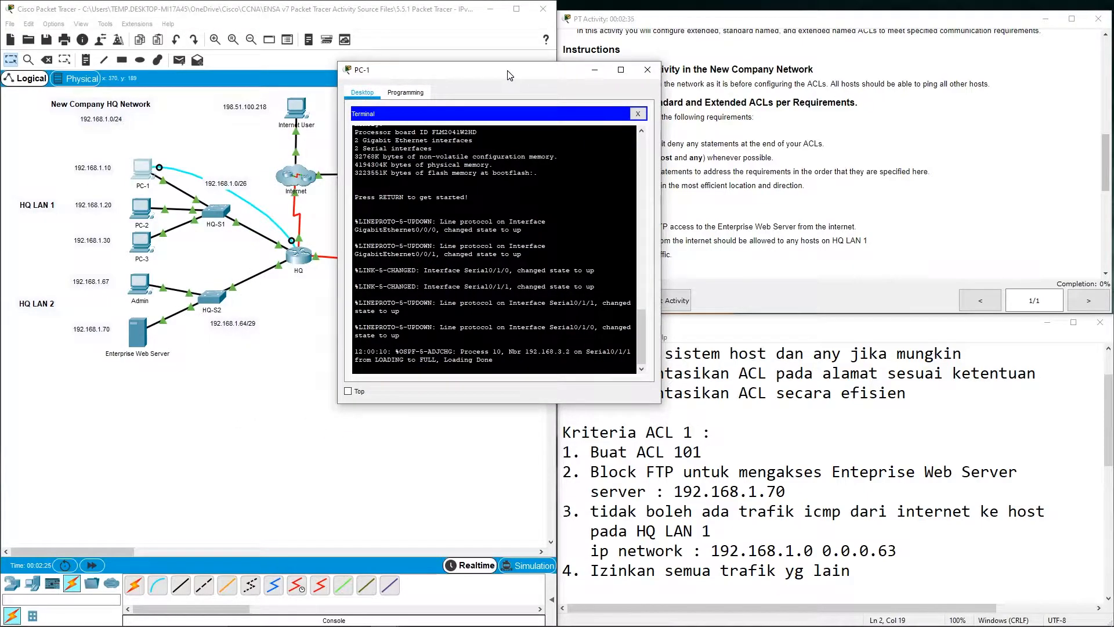
drag(508, 74, 594, 103)
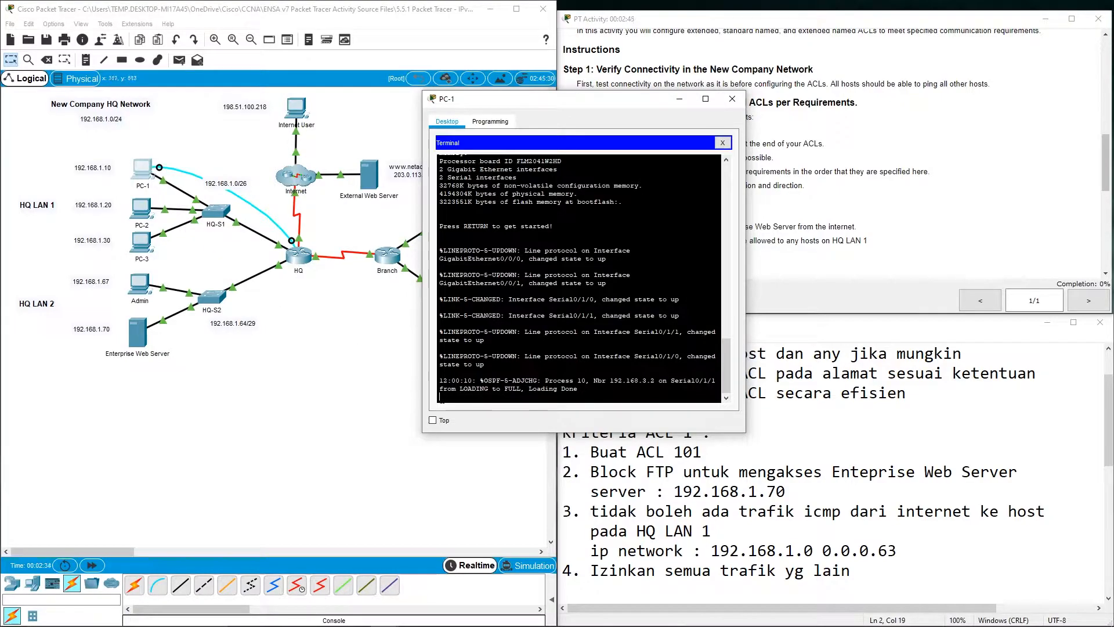
Enter privileged mode and global configuration mode on the HQ router.
click(474, 403)
key(Return)
text(en)
key(Return)
text(conf t)
key(Return)
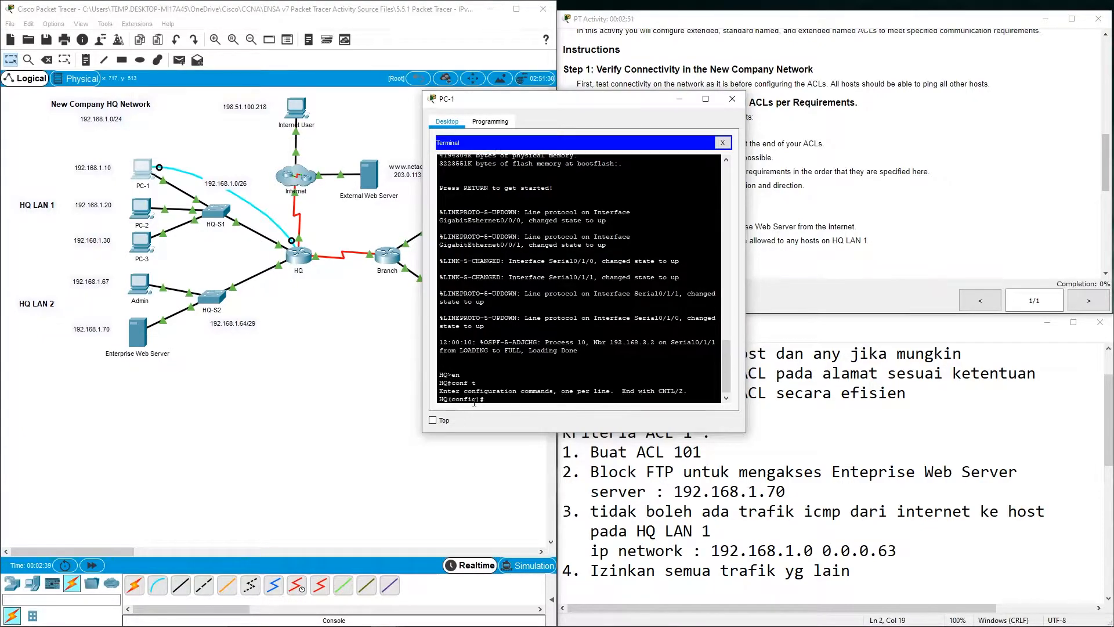
Add an ACL 101 rule on HQ denying FTP over TCP from any source to host 192.168.1.70.
text(access-list)
drag(617, 100, 461, 110)
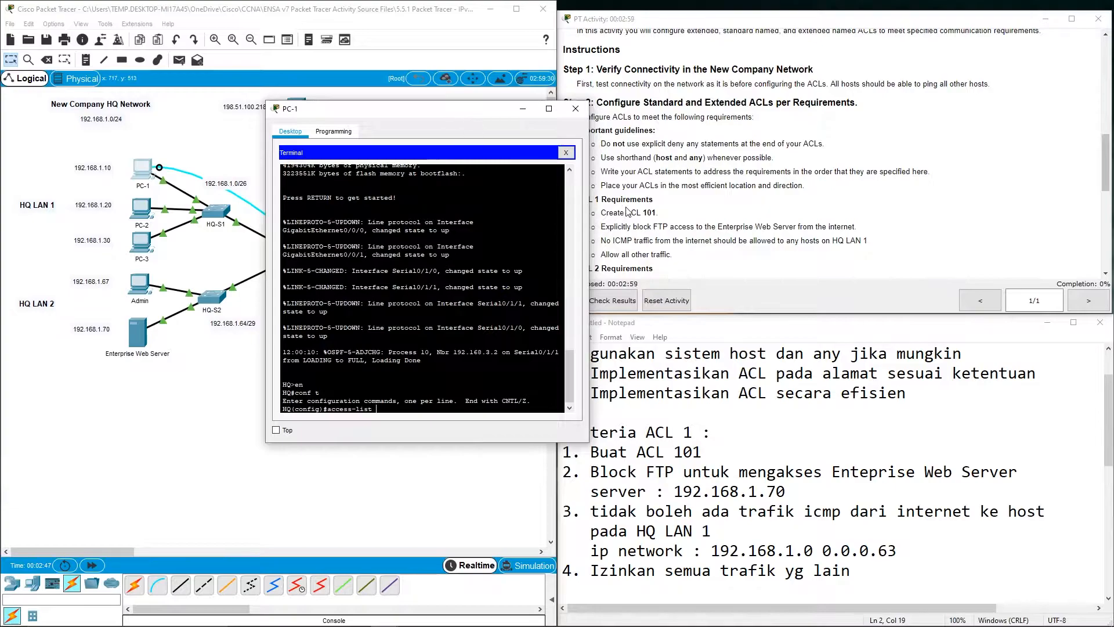
text(101 deny)
text(tcp any host 192.168.1.70 eq ftp)
key(Return)
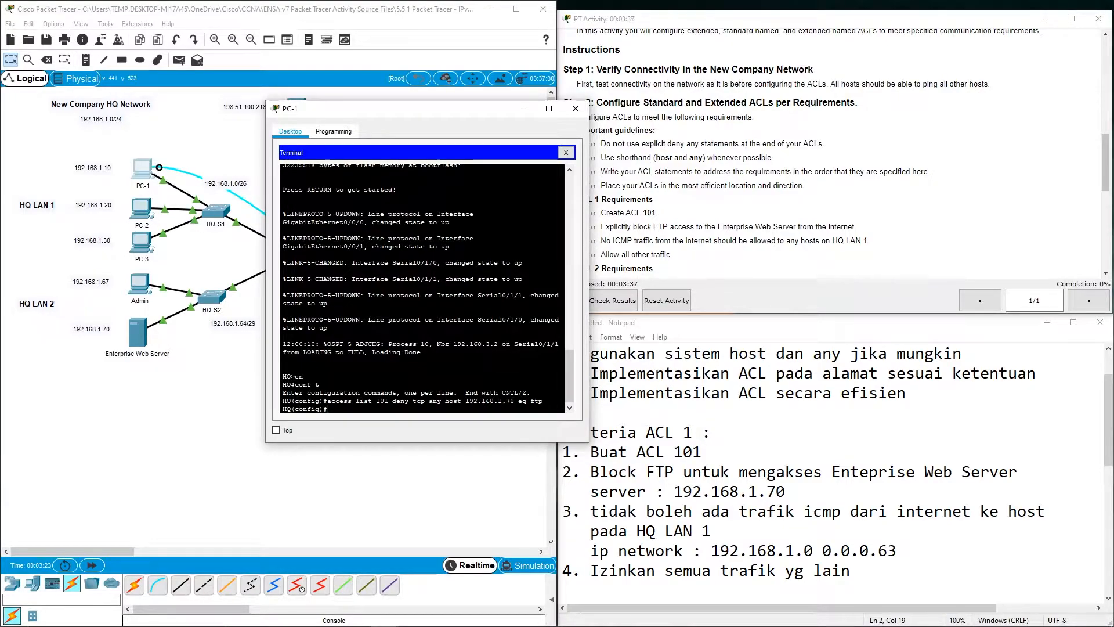
Add an ACL 101 rule denying ICMP from any source to 192.168.1.0 with wildcard 0.0.0.63.
text(ac)
key(Tab)
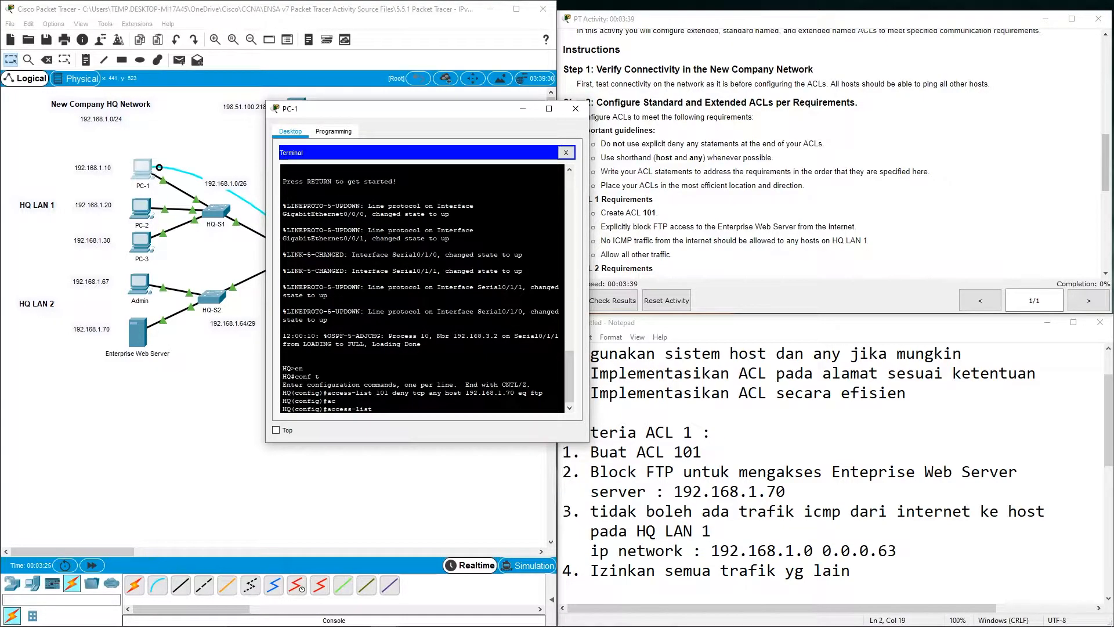
text(101 deny ic)
text(ny 192.168.1.0 0.0.0.63)
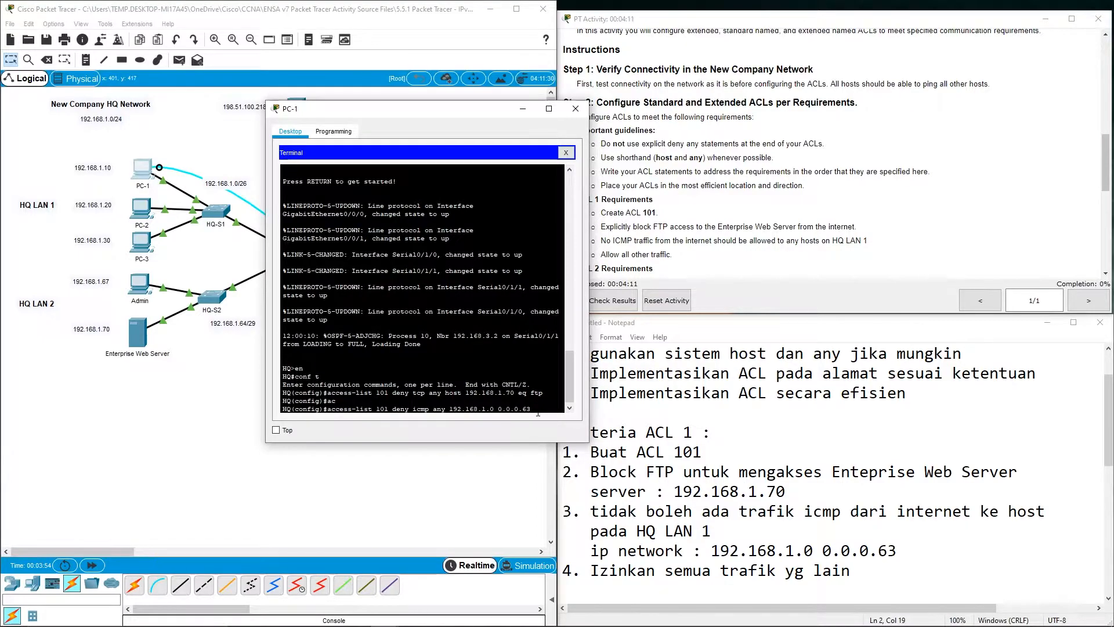
key(Return)
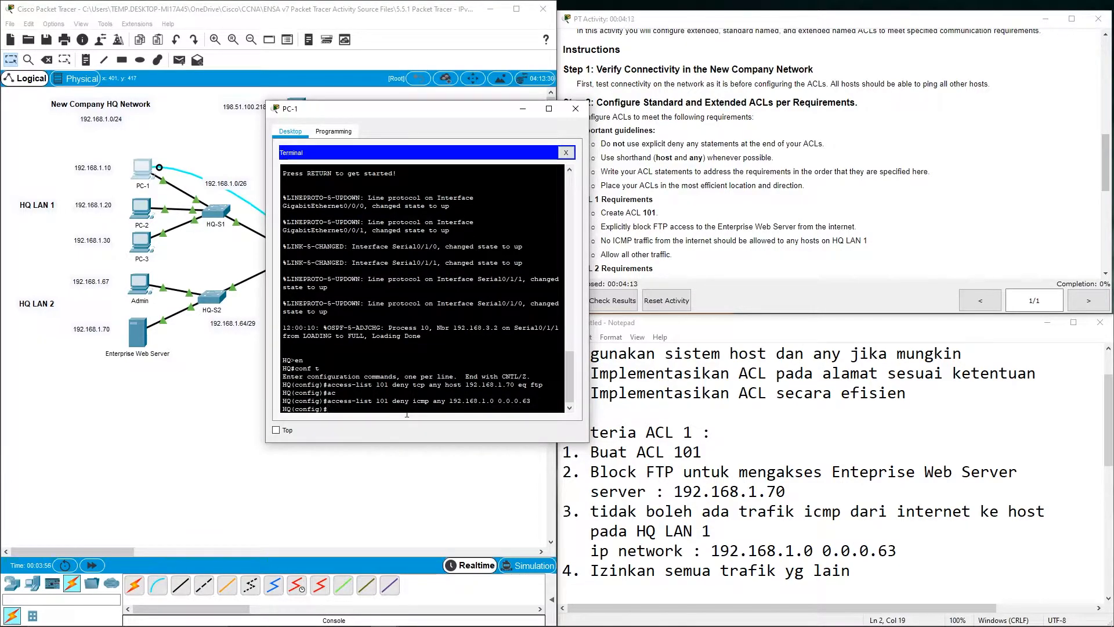
Add an ACL 101 rule permitting all other IP traffic from any source to any destination.
text(acc)
key(Tab)
text(101)
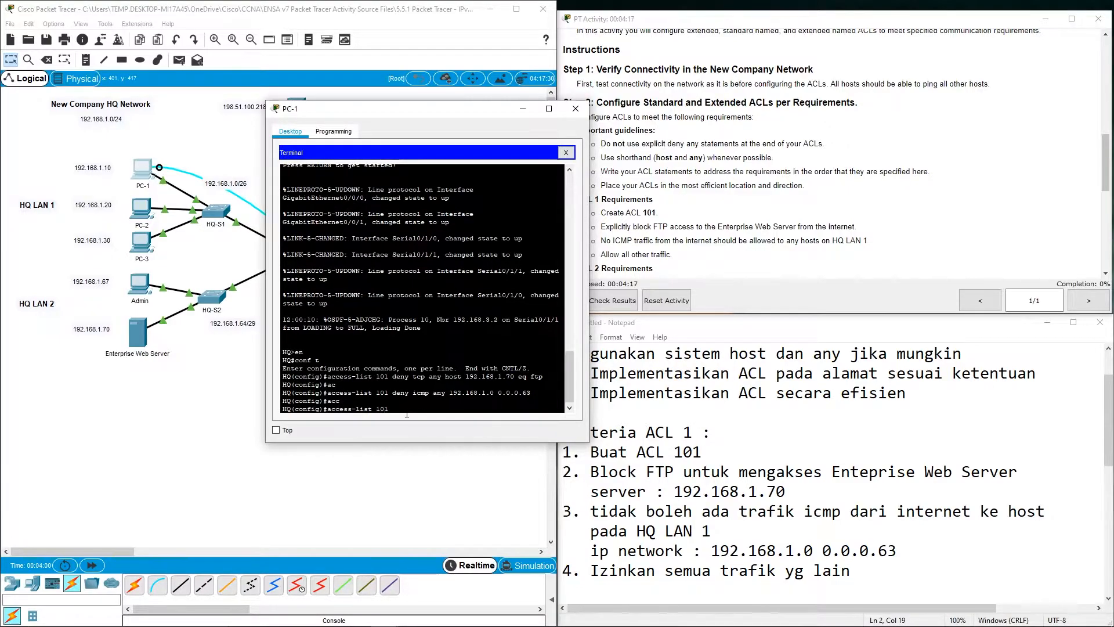
text( permit)
key(BackSpace)
key(BackSpace)
text(ip any any)
key(Return)
Review the ACL 2 requirements in the instructions and notes, and examine the Branch LANs in the topology.
drag(476, 111, 436, 112)
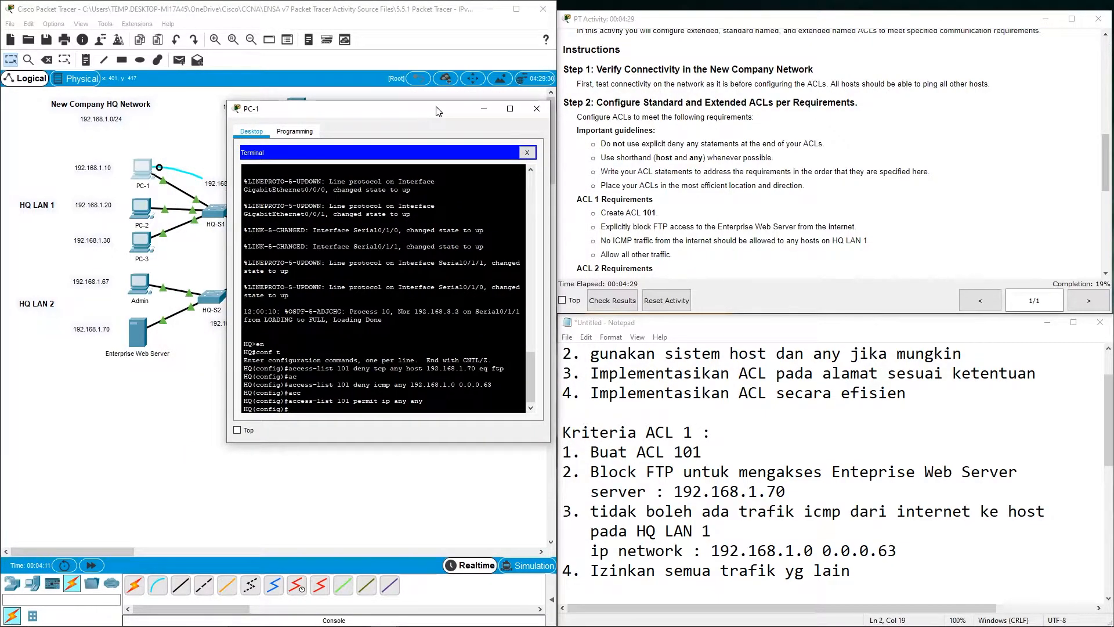
scroll(710, 187, down, 3)
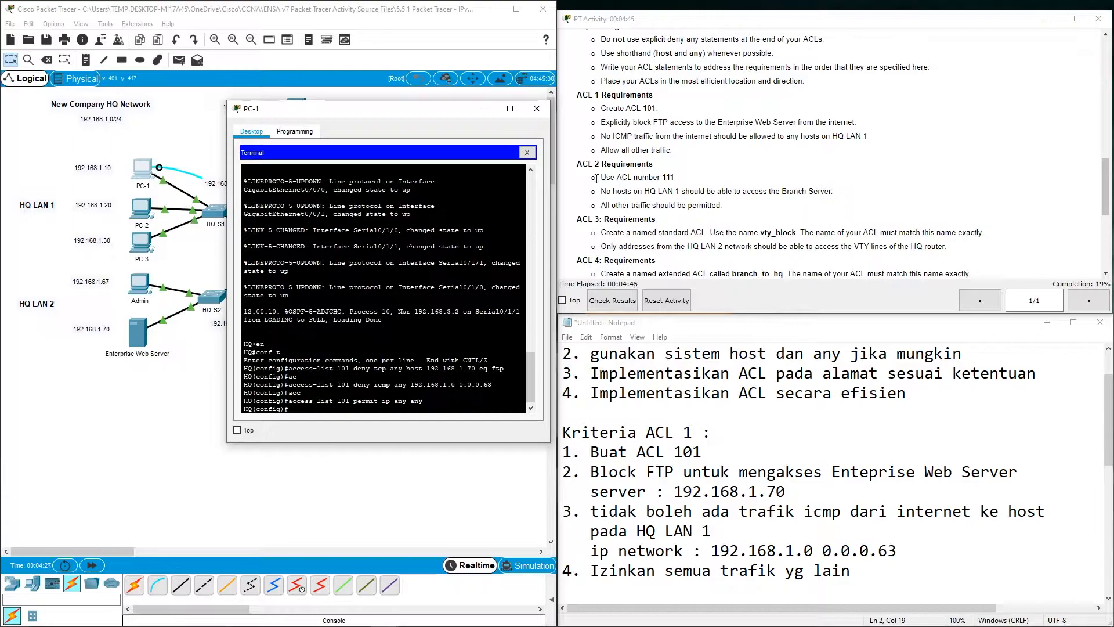
scroll(741, 508, down, 5)
scroll(742, 508, up, 2)
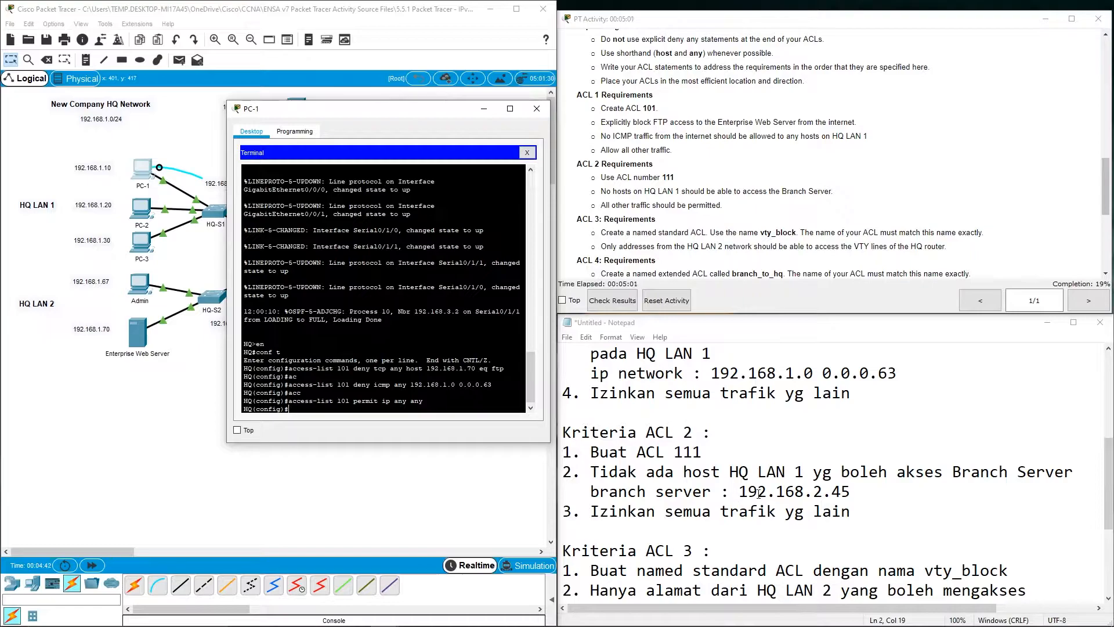
drag(442, 111, 788, 62)
drag(110, 554, 138, 554)
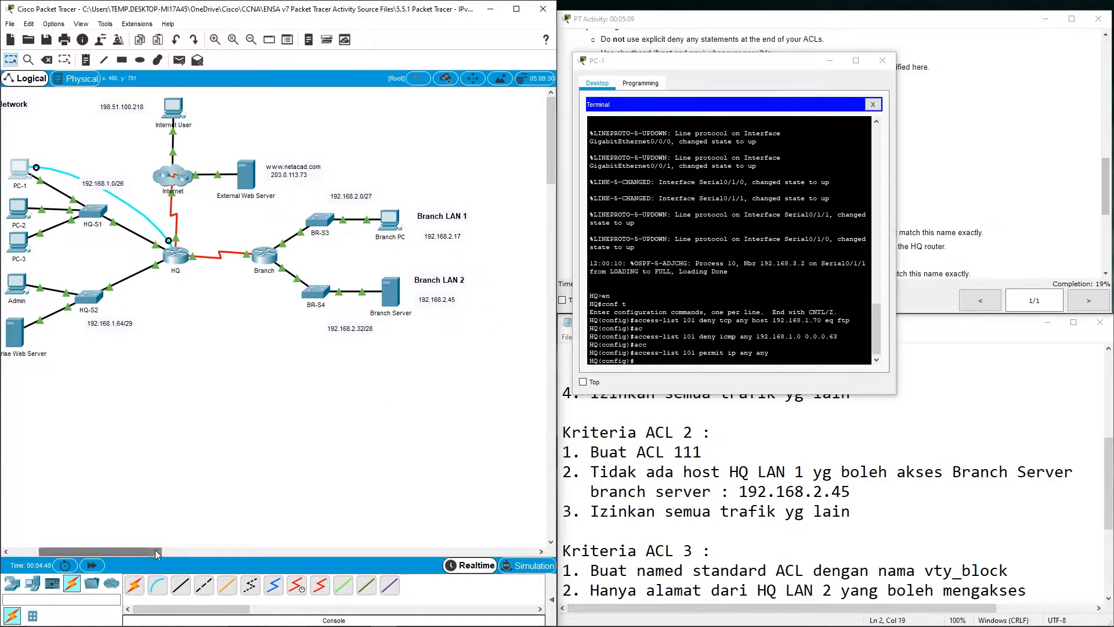
drag(102, 551, 87, 552)
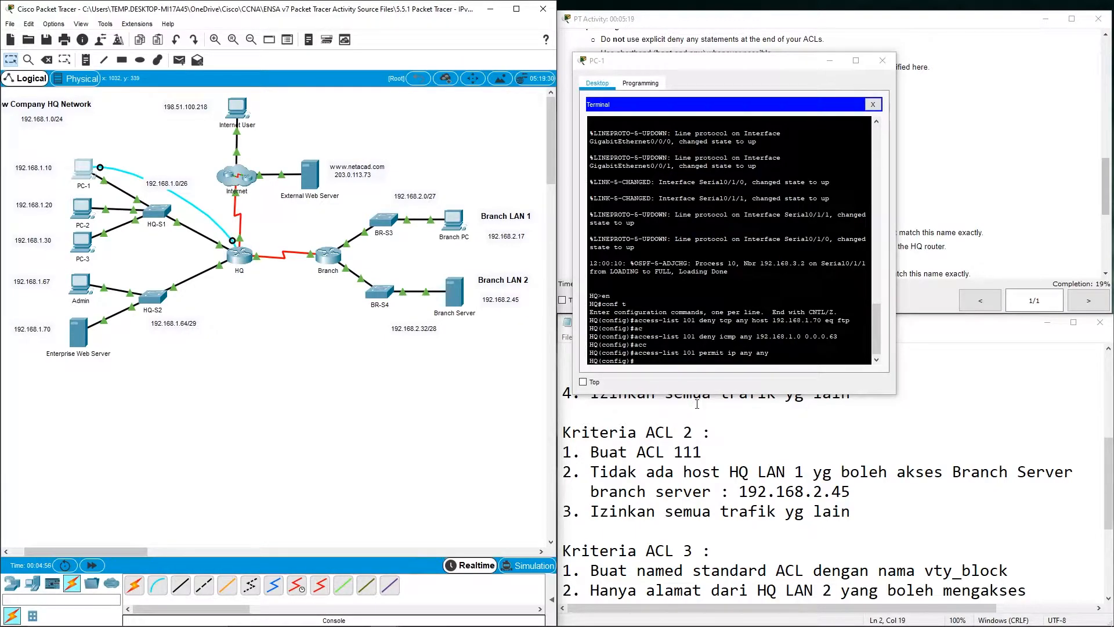
key(c)
key(e)
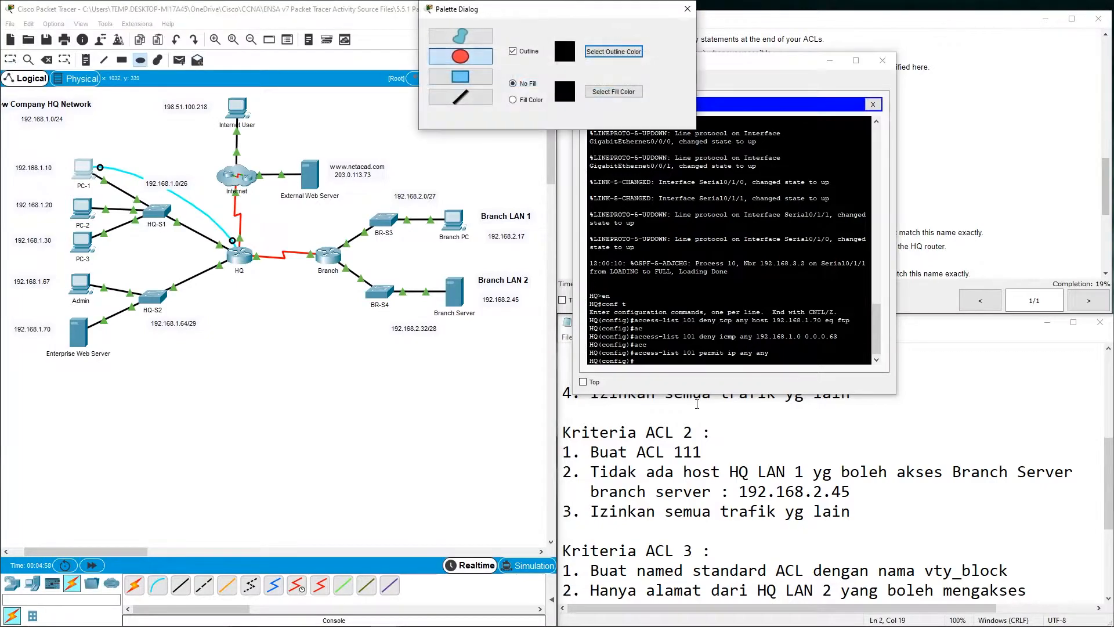
click(687, 9)
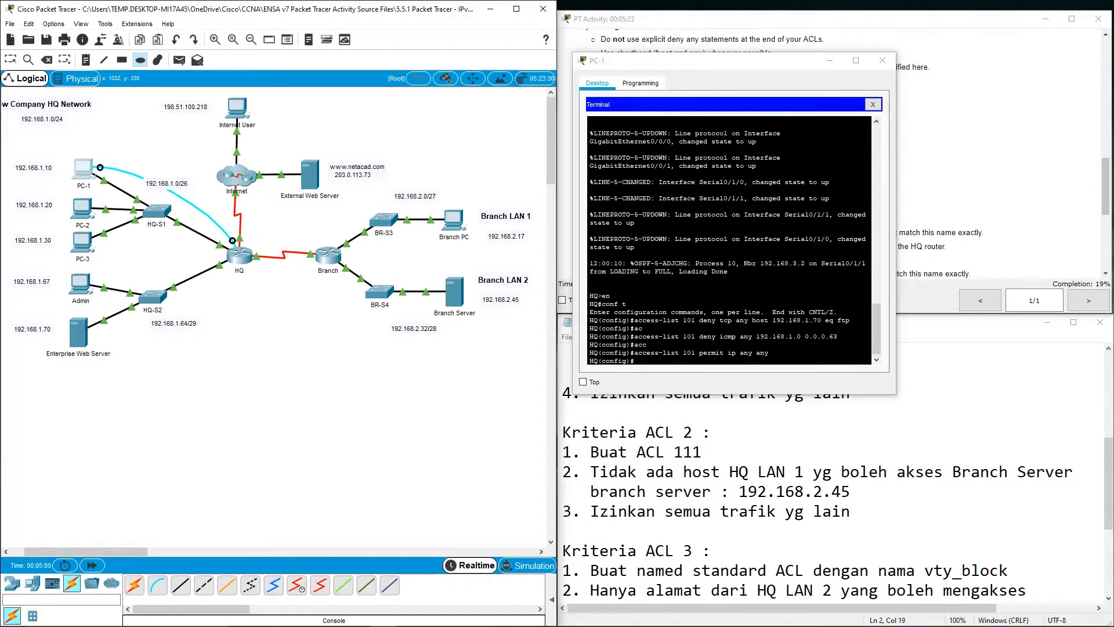
Add an ACL 111 rule on HQ denying IP traffic from any source to the Branch Server, host 192.168.2.45.
click(711, 386)
text(acess)
key(Tab)
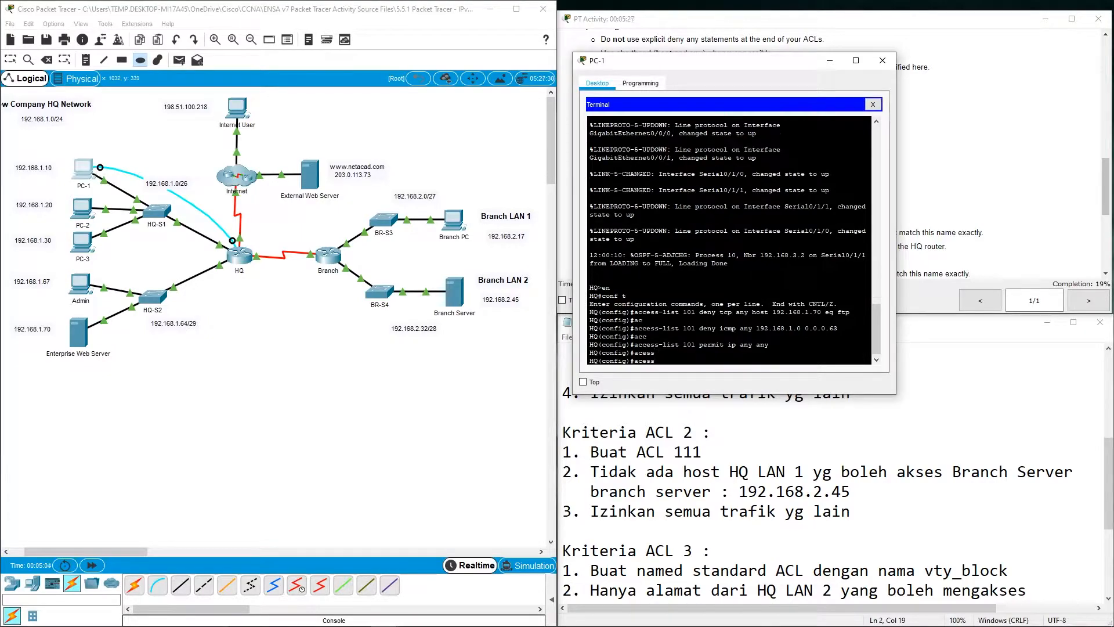
key(BackSpace)
key(BackSpace)
text(cess-list 111 deny ip any host 192.168.2.4)
key(Return)
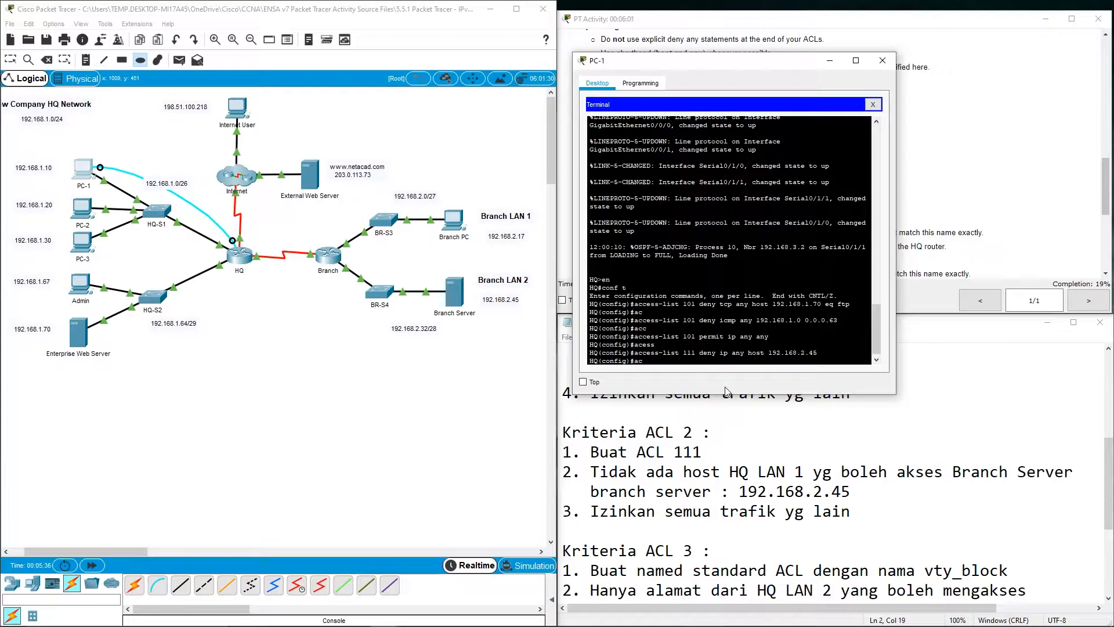
Add an ACL 111 rule on HQ permitting all other IP traffic from any source to any destination.
text(c)
key(Tab)
text(1)
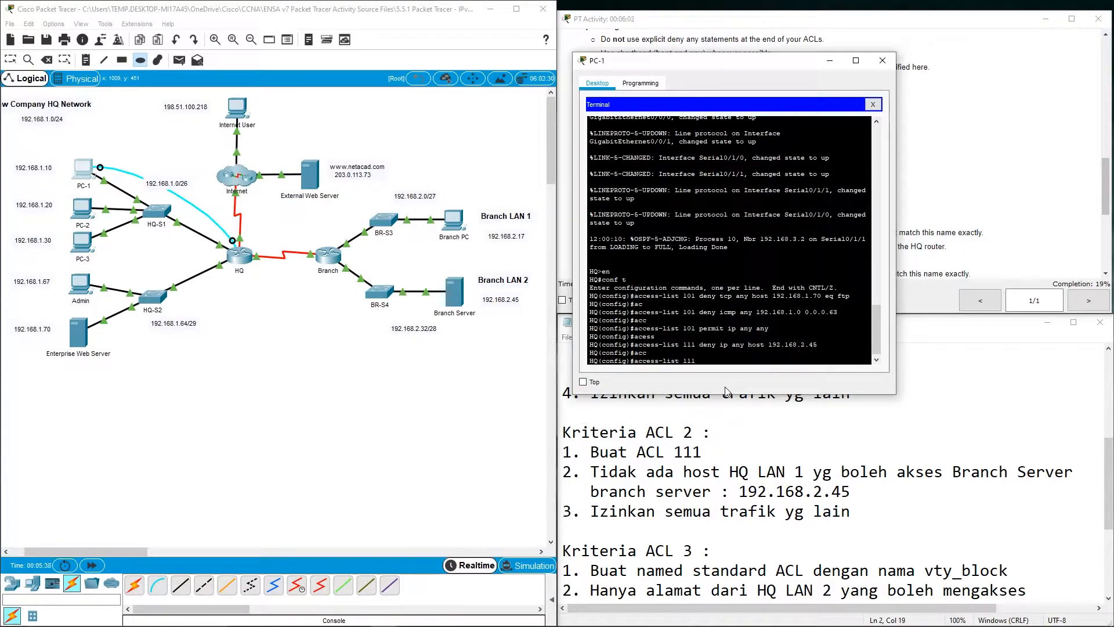
text(11 perm)
key(Tab)
text(ip any any)
key(Return)
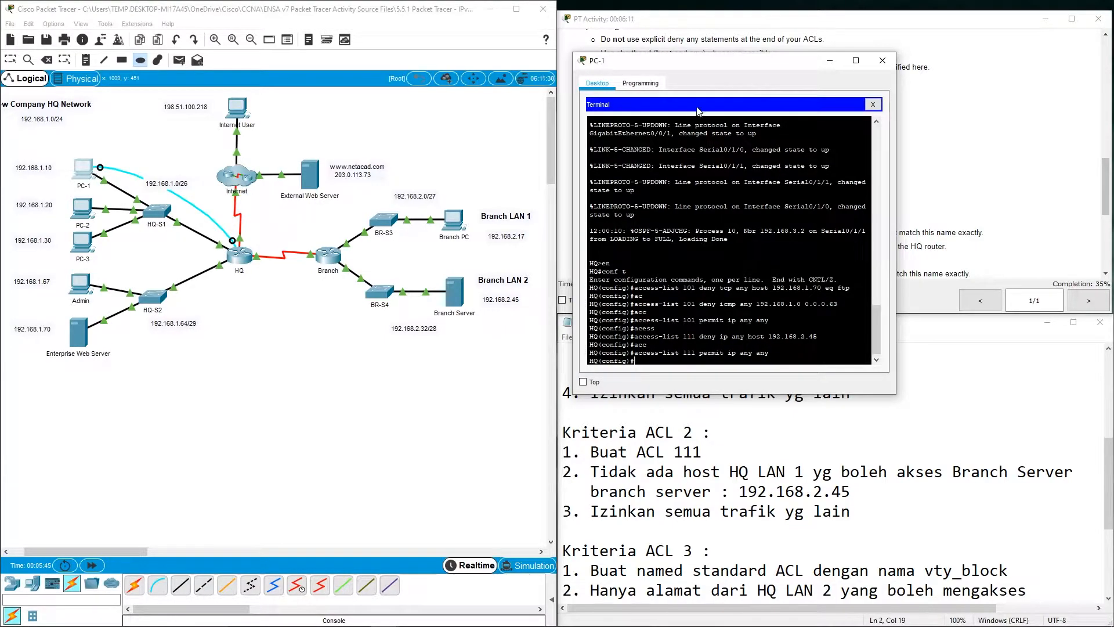
Review the ACL 3 requirements in the instructions and notes, and examine the HQ LAN 2 addressing in the topology.
drag(743, 61, 391, 43)
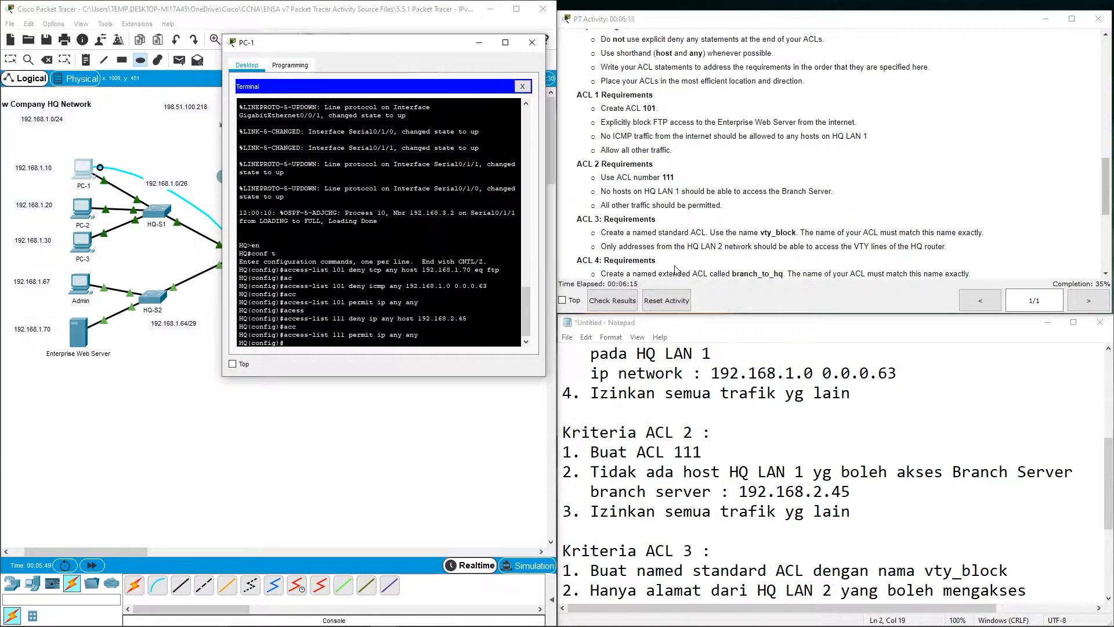
scroll(681, 482, down, 2)
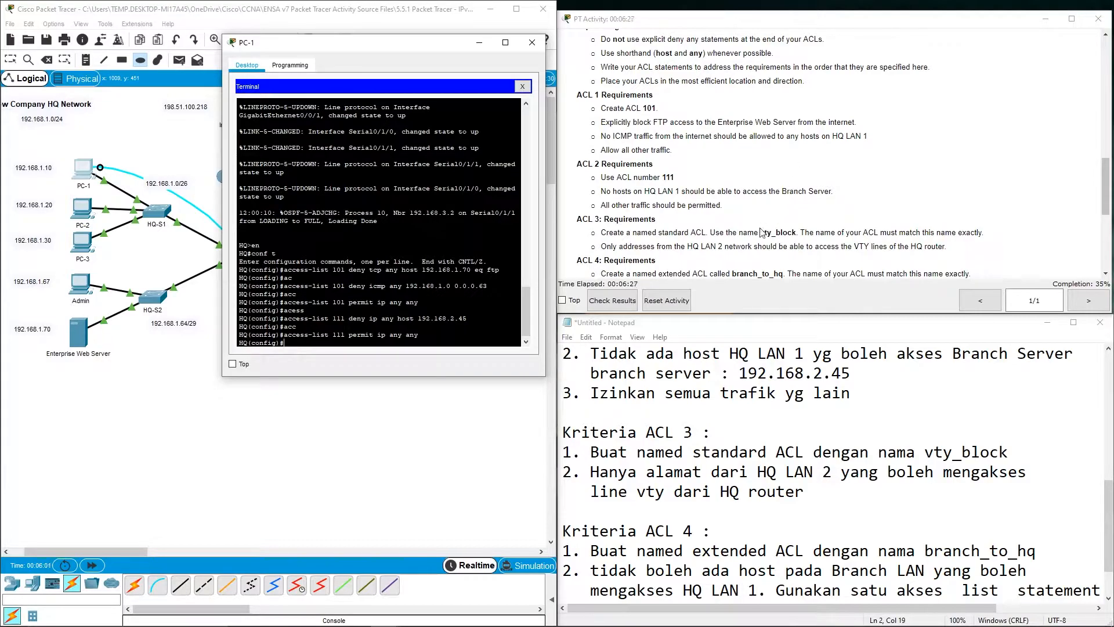
drag(760, 232, 797, 232)
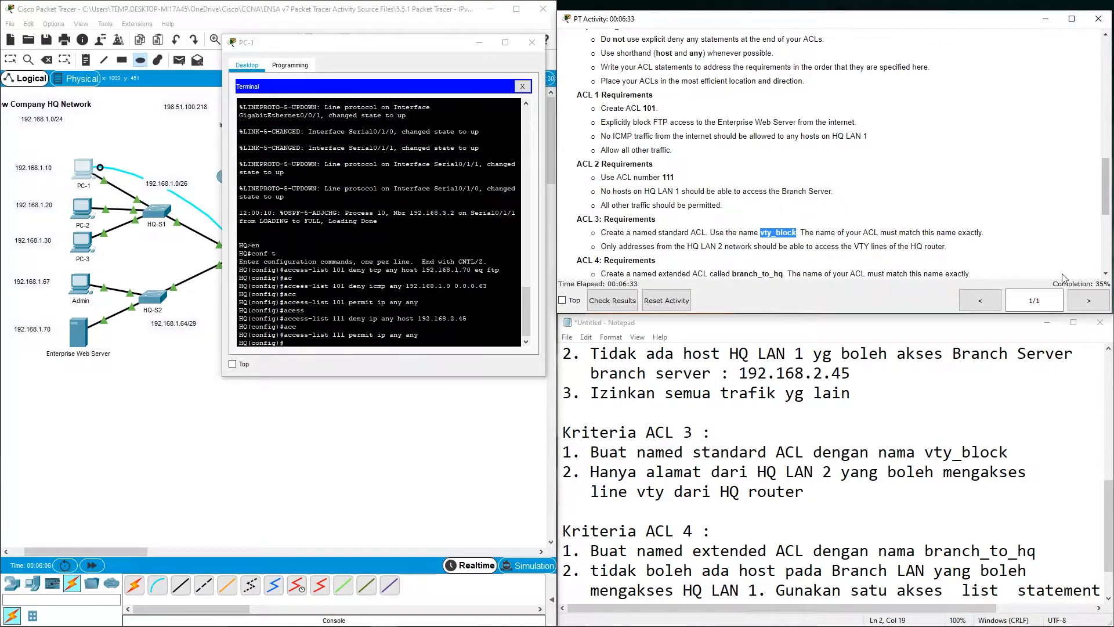
click(881, 246)
drag(397, 42, 561, 38)
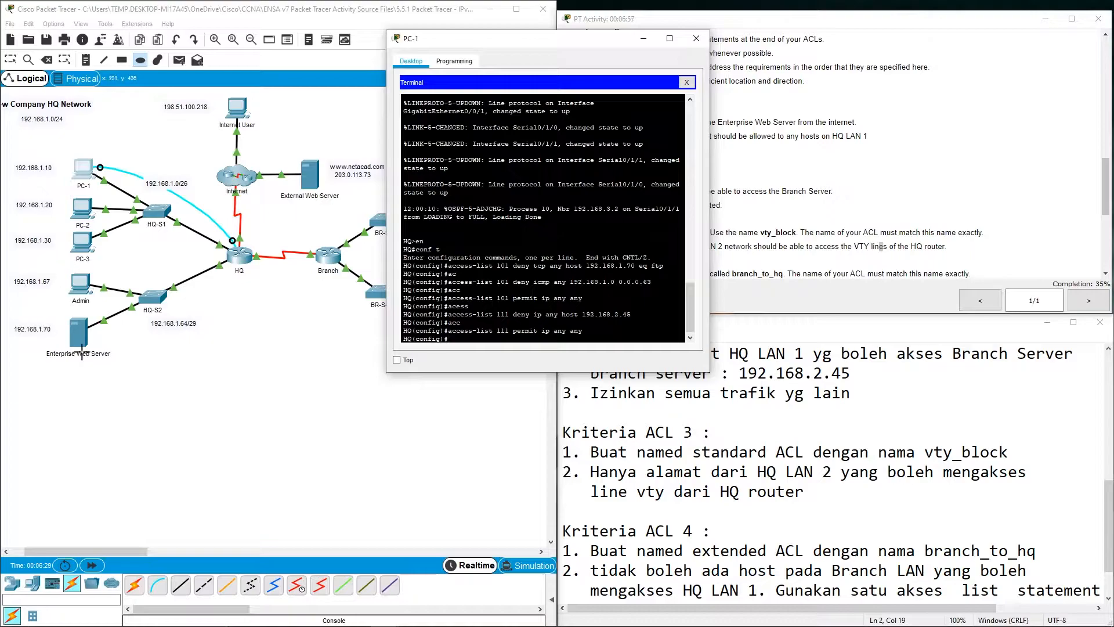
drag(87, 551, 74, 551)
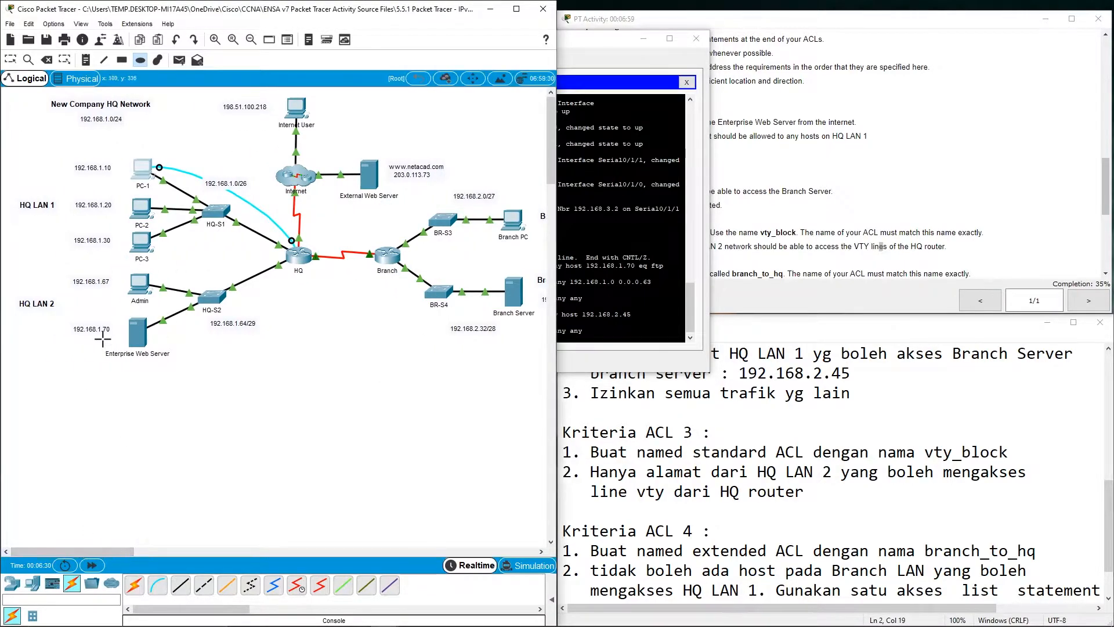
click(603, 40)
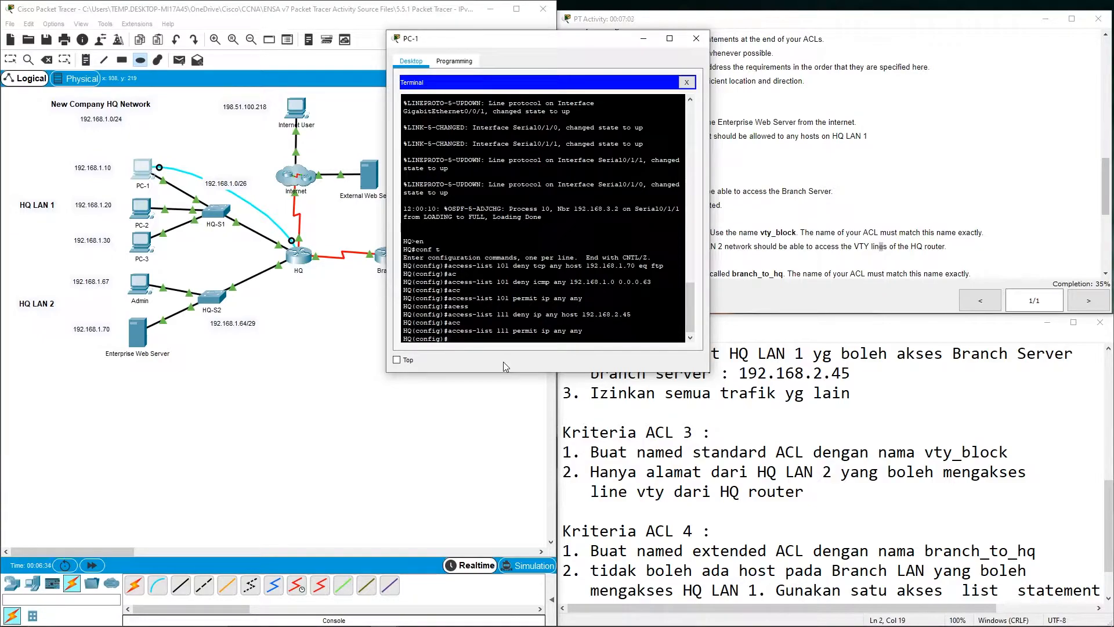
Create the named standard ACL vty_block on HQ with a rule permitting 192.168.1.64 with wildcard 0.0.0.7.
text(ip access)
key(Tab)
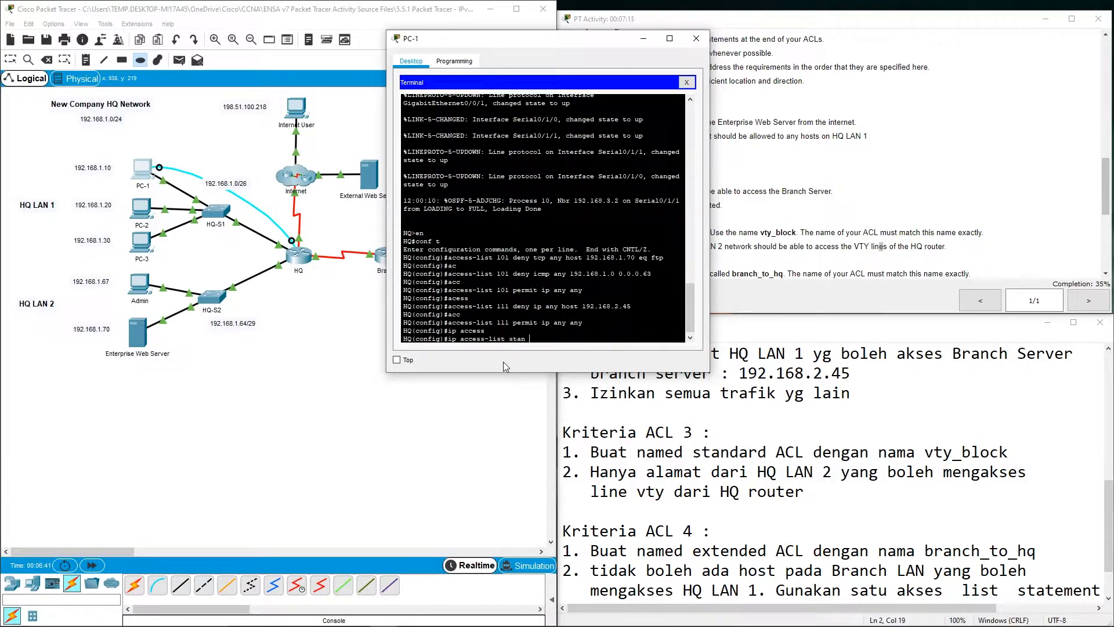
text(stan vty_block)
key(Return)
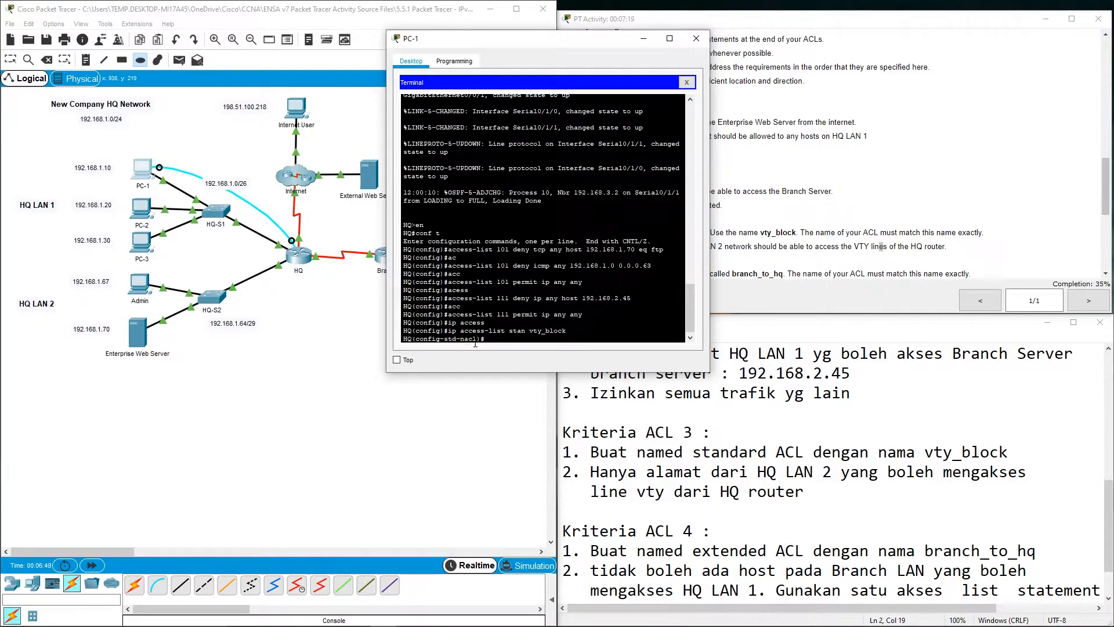
text(permit 192.168.1.64 0.0.0.7)
key(Return)
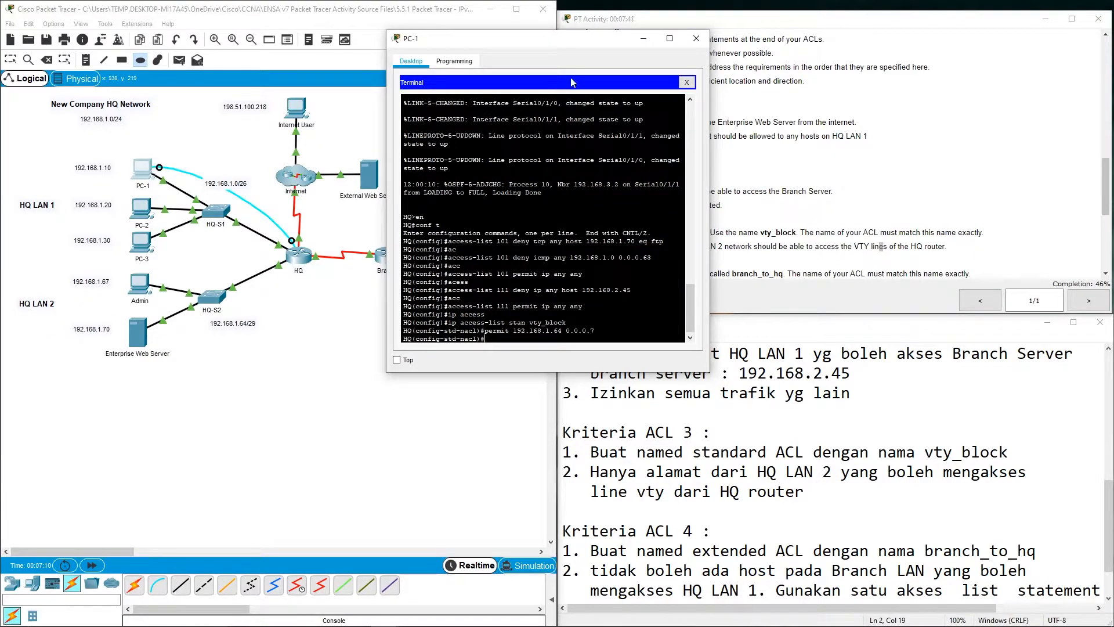
Restore the minimised topology, activity instructions and Notepad windows, and bring the PC-1 terminal back to the front.
drag(576, 43, 506, 69)
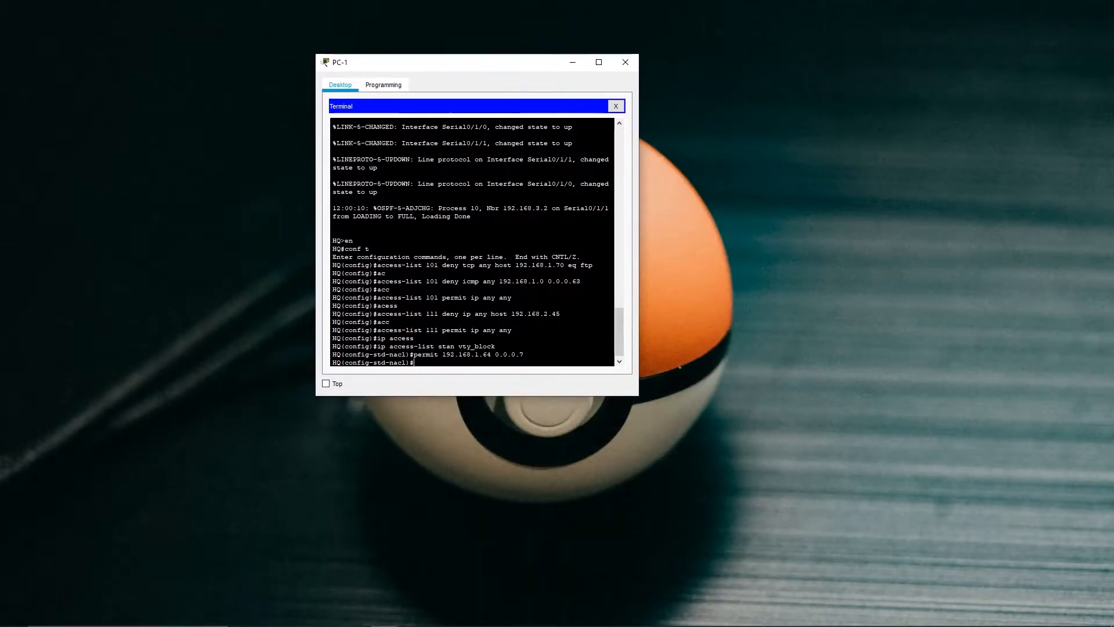
mouse_move(384, 614)
click(345, 570)
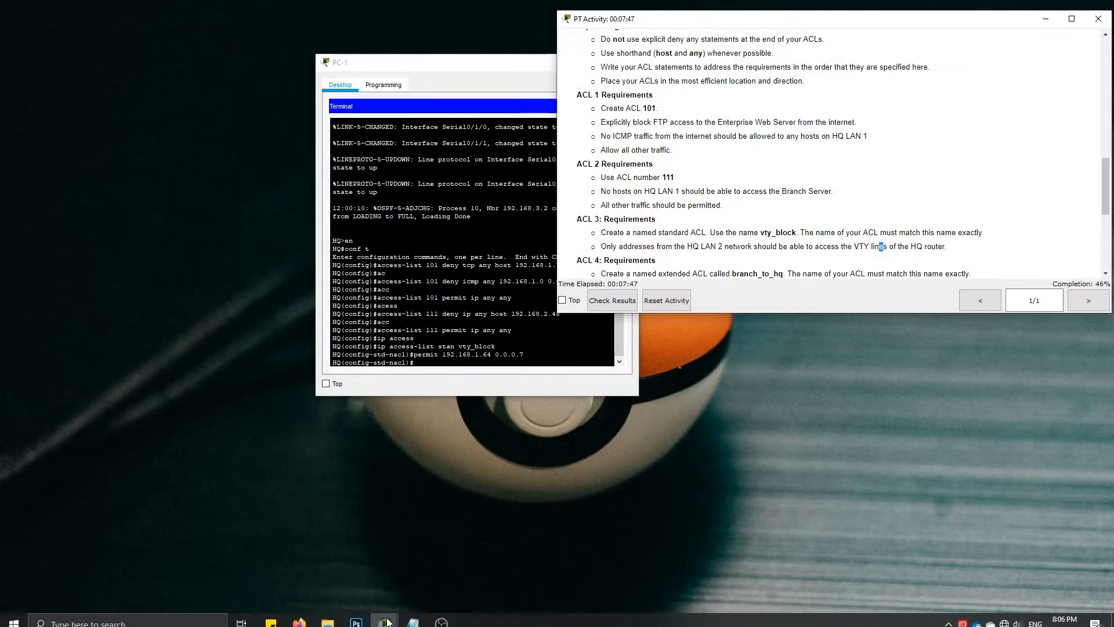
click(284, 563)
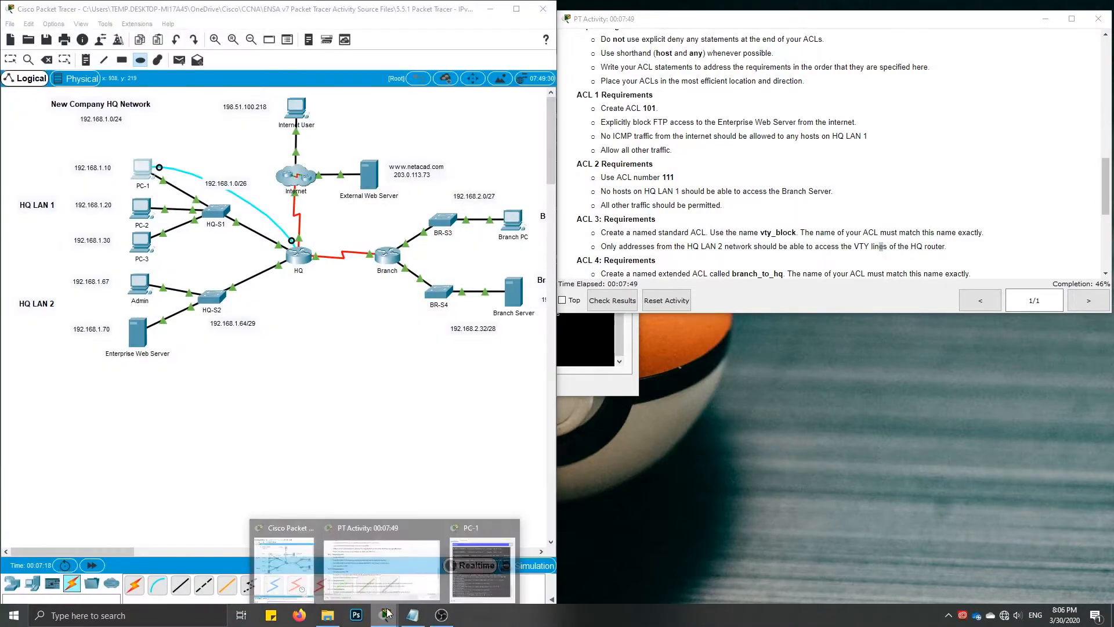
click(412, 615)
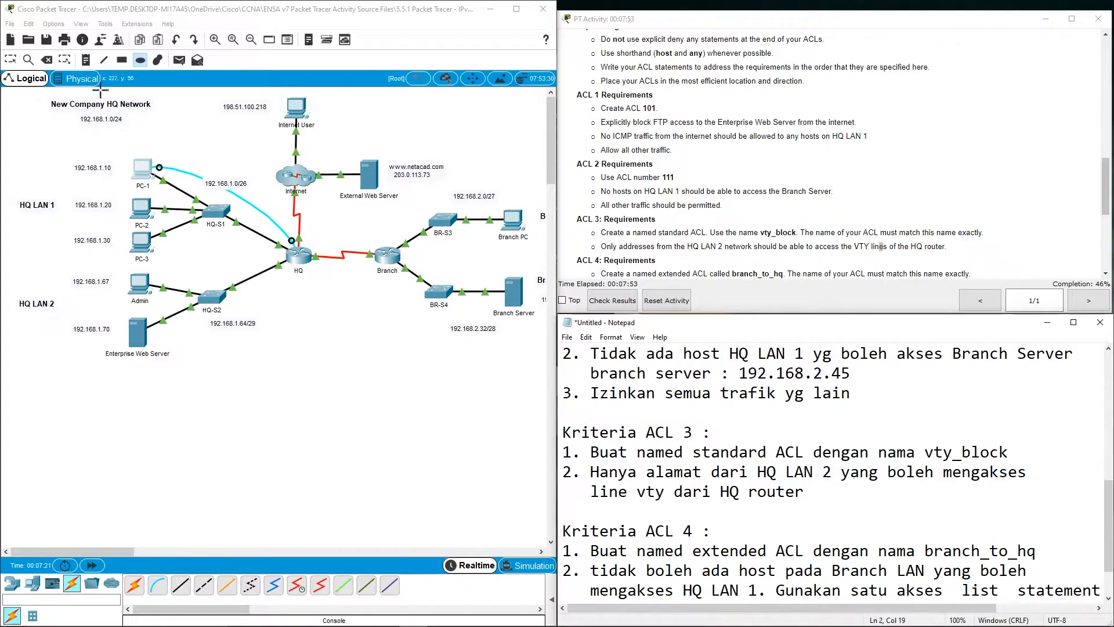
click(10, 60)
click(145, 173)
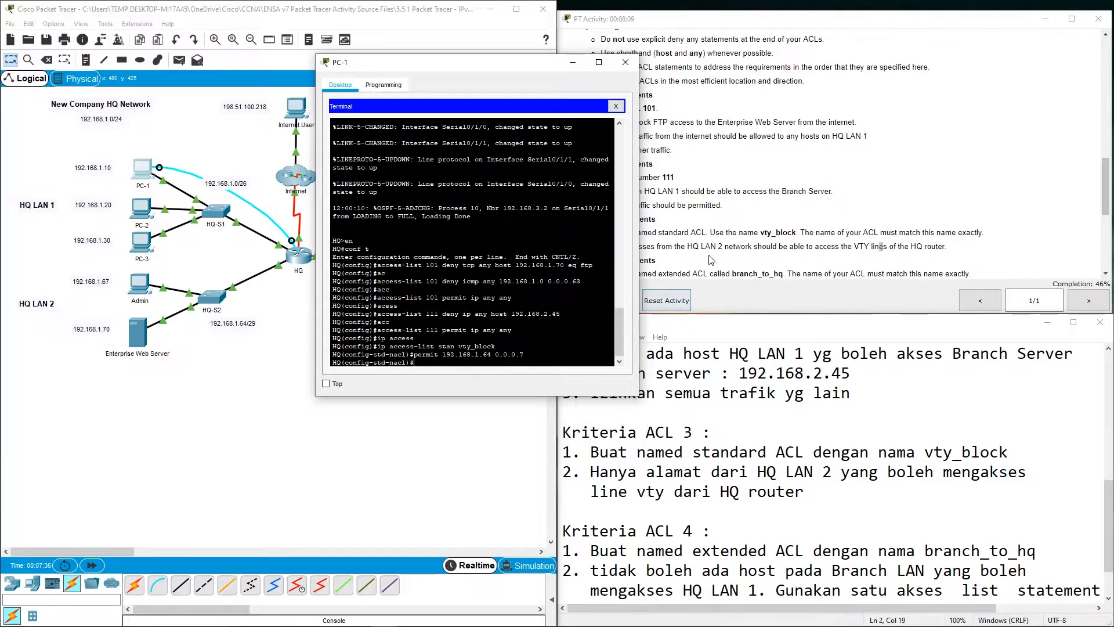
Review the ACL 1 criteria in the notes and list the ARP table on HQ to identify its LAN interfaces.
scroll(651, 449, up, 2)
scroll(652, 449, up, 3)
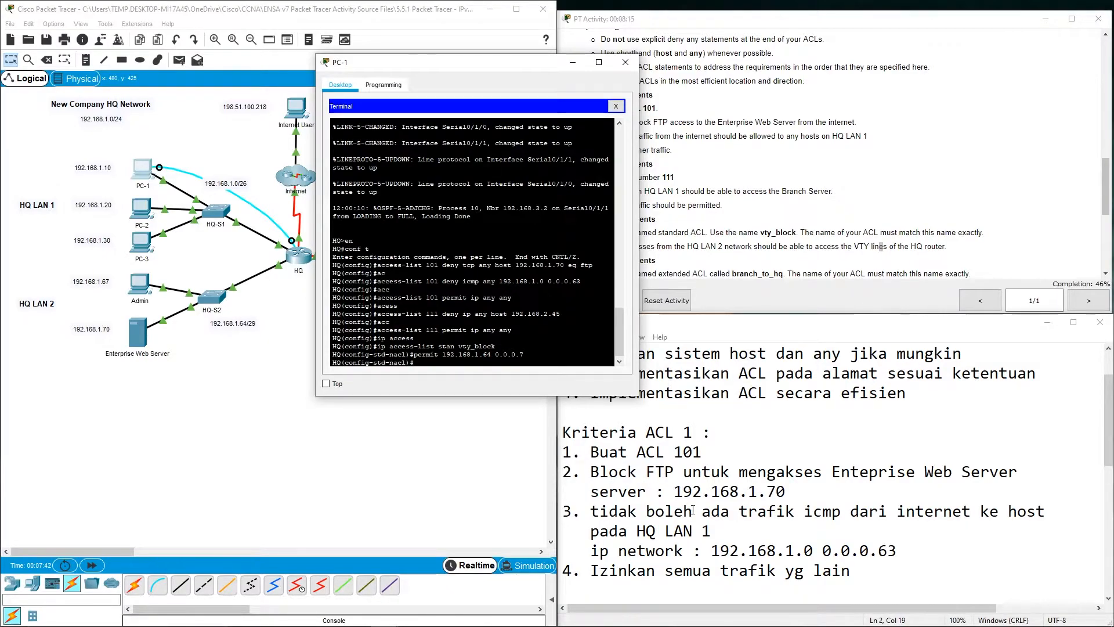
drag(453, 67, 535, 63)
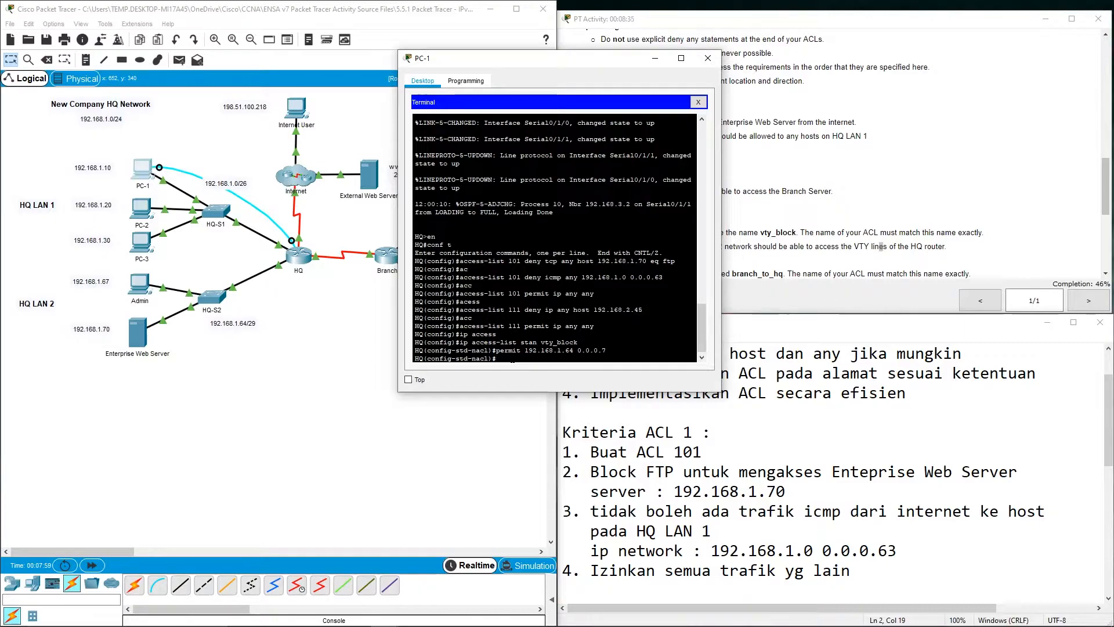
text(do show ip arp)
key(Return)
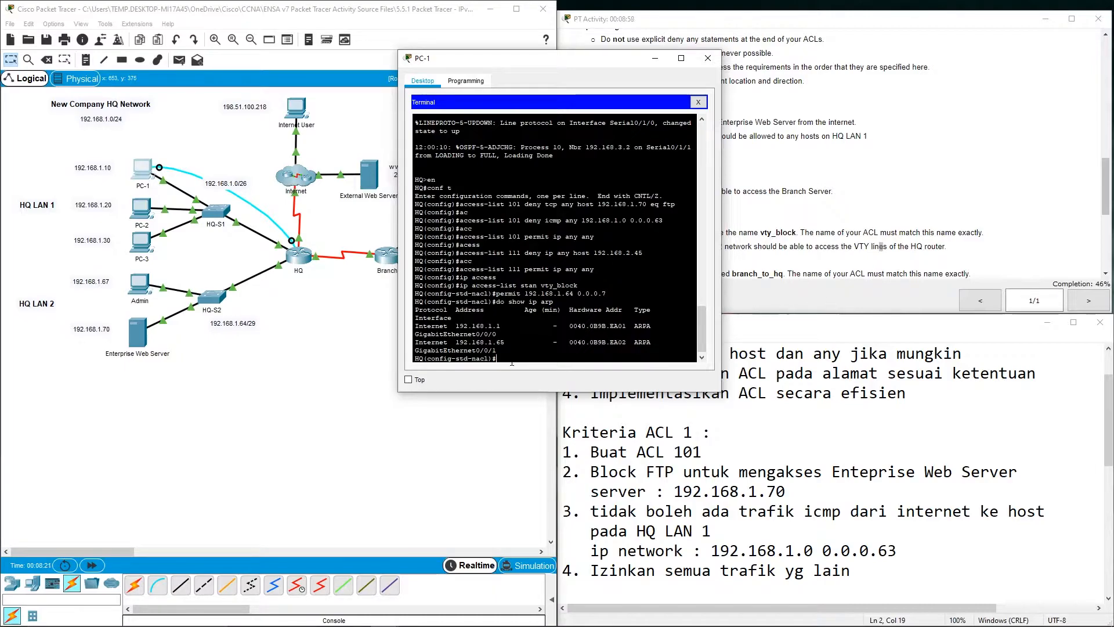
Apply ACL 111 inbound on the HQ interface g0/0/0.
text(int g0/0/0)
key(Return)
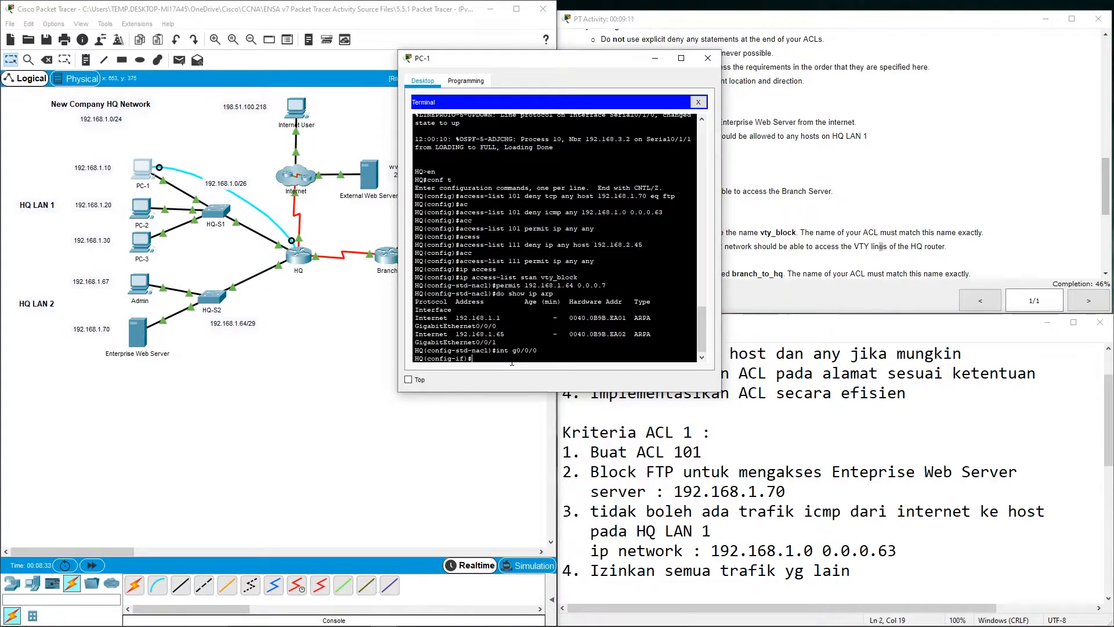
text(ip access)
key(Tab)
text(1)
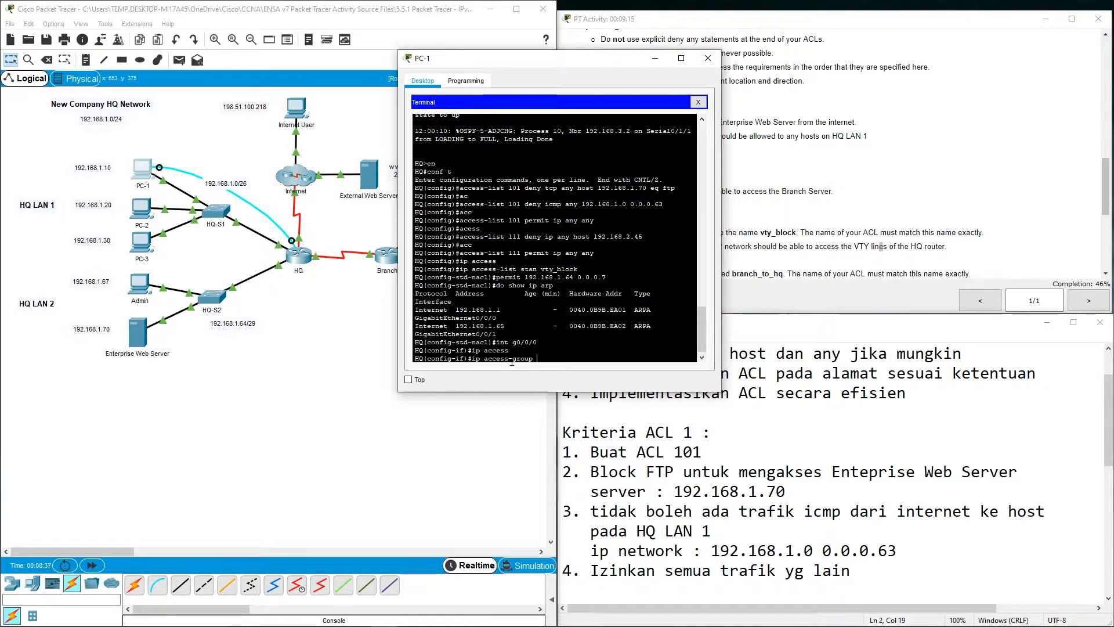
text(01)
key(BackSpace)
key(BackSpace)
key(BackSpace)
key(BackSpace)
text(in)
key(Return)
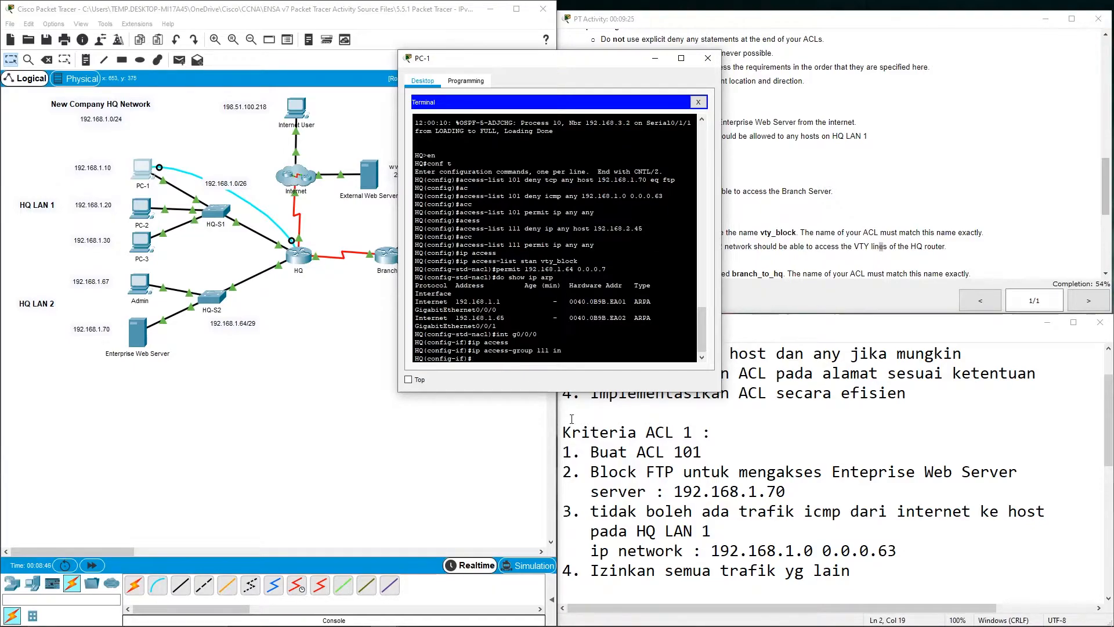
Apply ACL 101 inbound on the HQ serial interface s0/1/0.
scroll(627, 455, down, 3)
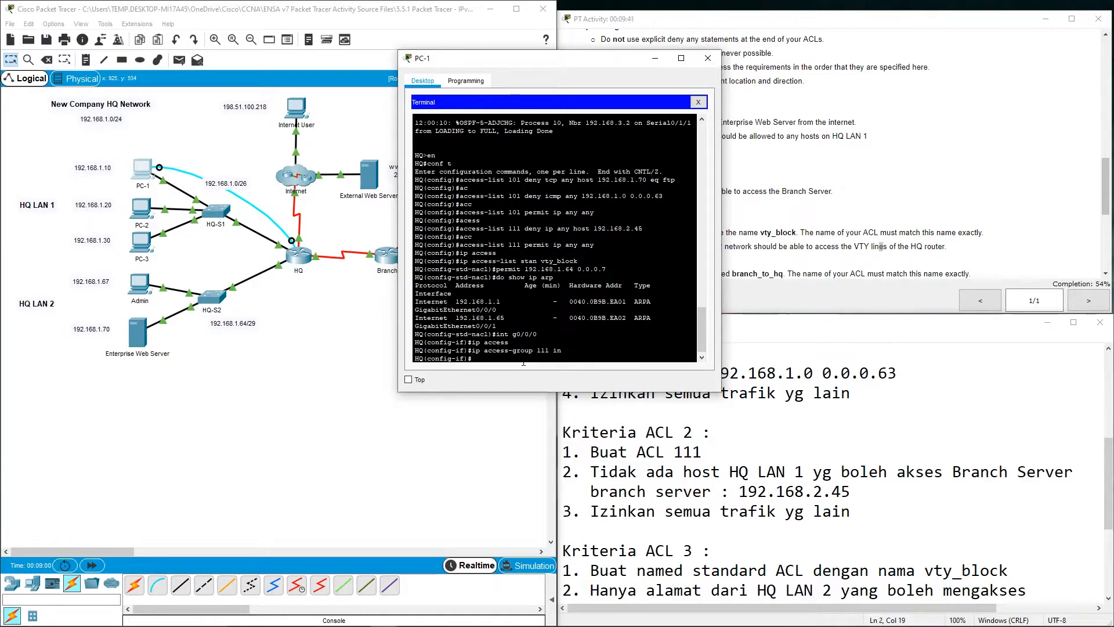
text(s0/1/0)
key(Return)
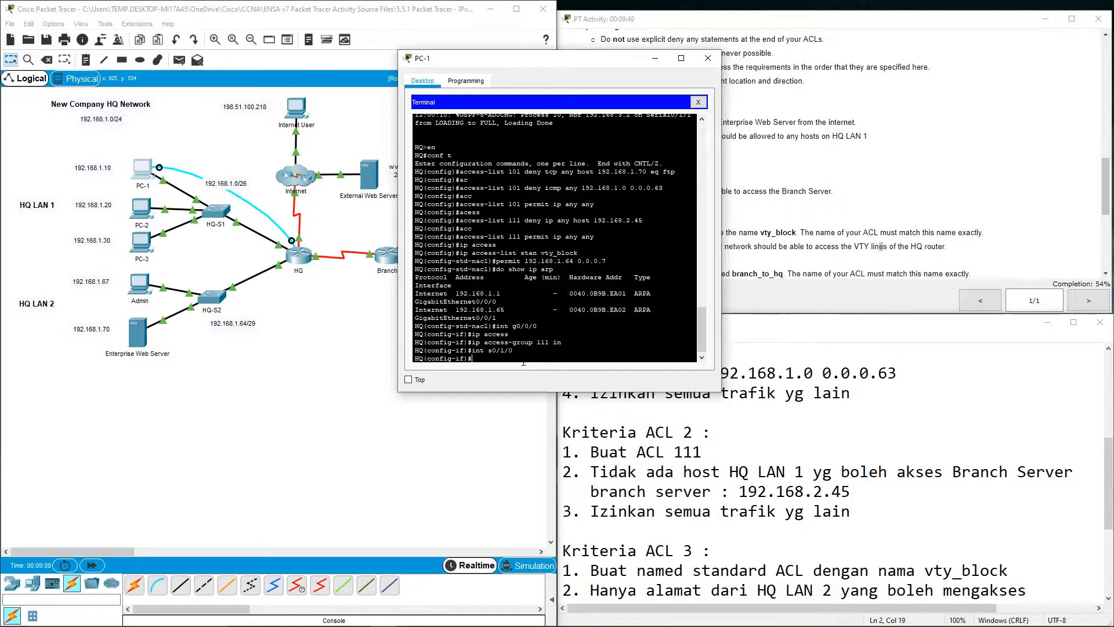
text(ip access)
key(Tab)
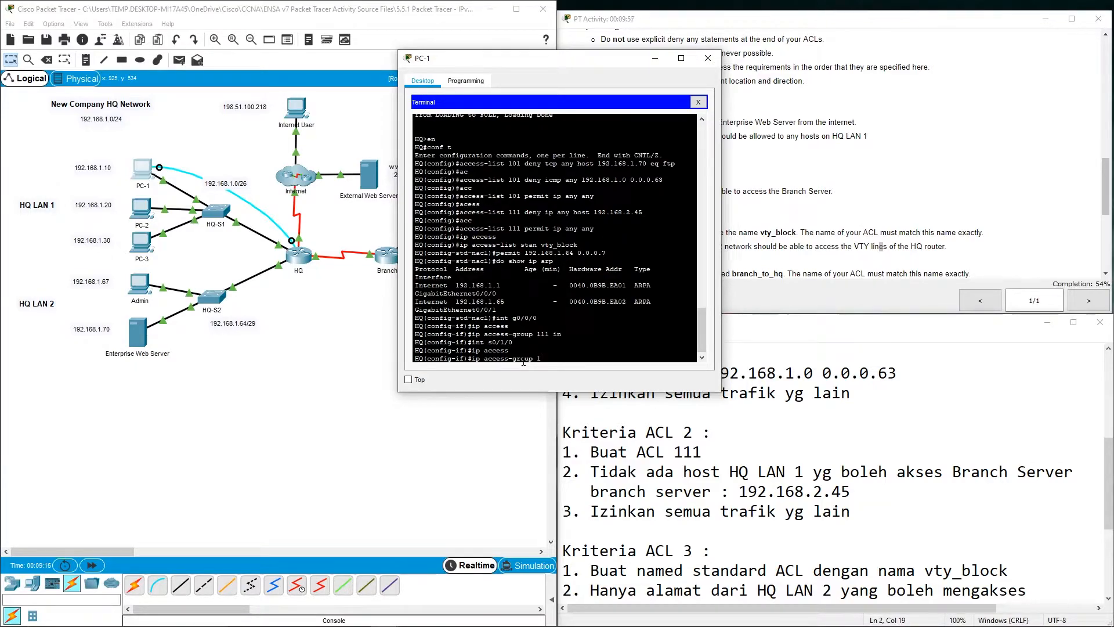
text(101 in)
key(Return)
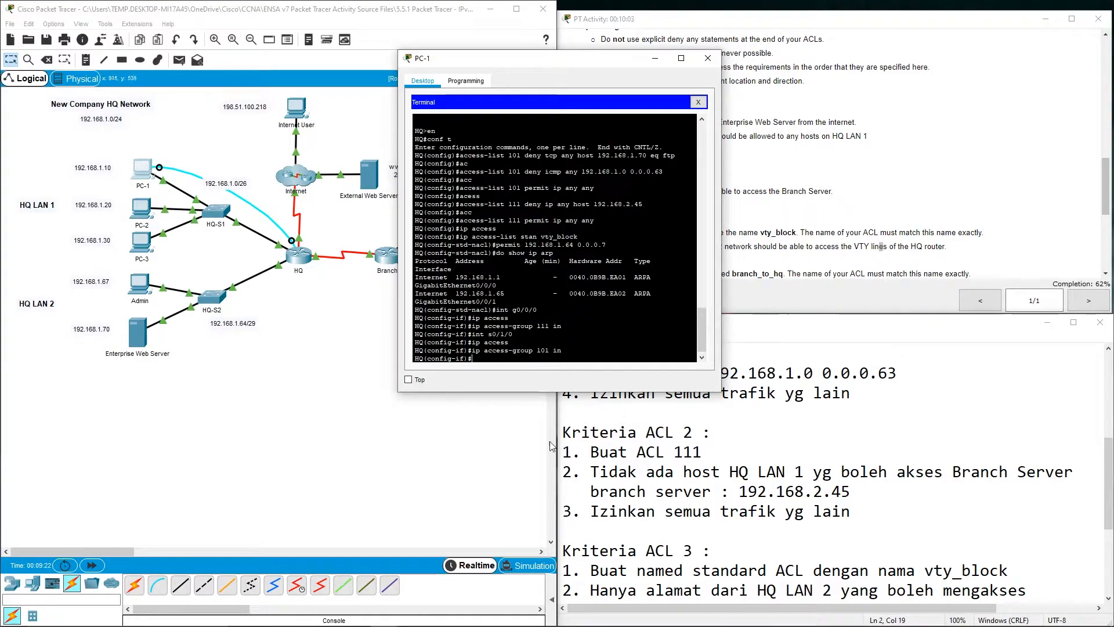
Apply the vty_block ACL inbound on HQ's VTY lines 0 to 4 with an access class.
scroll(661, 546, down, 1)
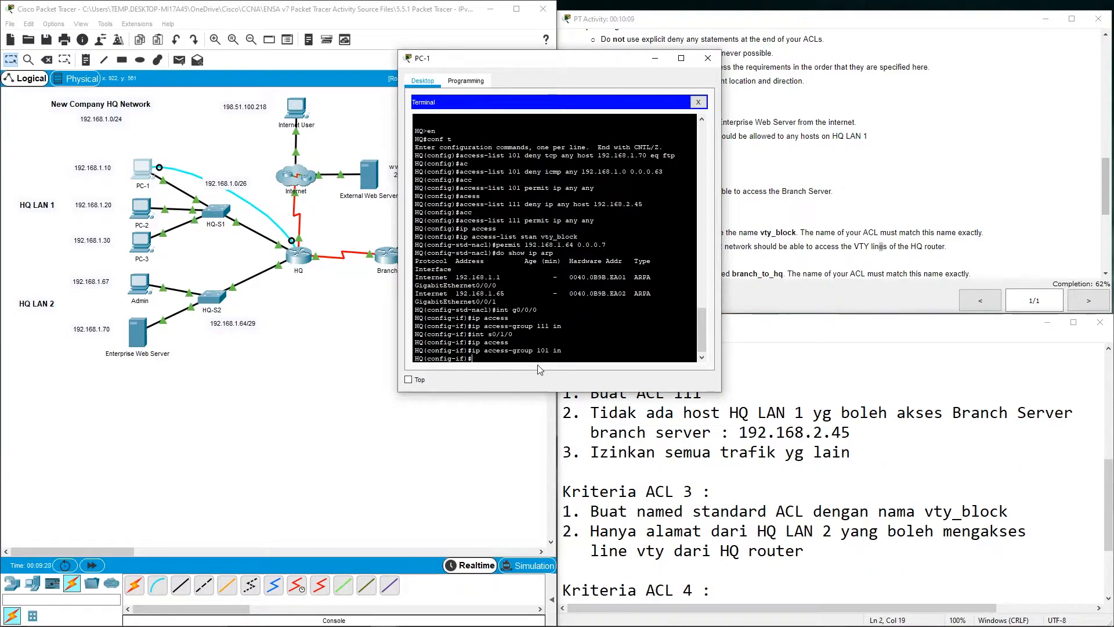
text(int)
key(Return)
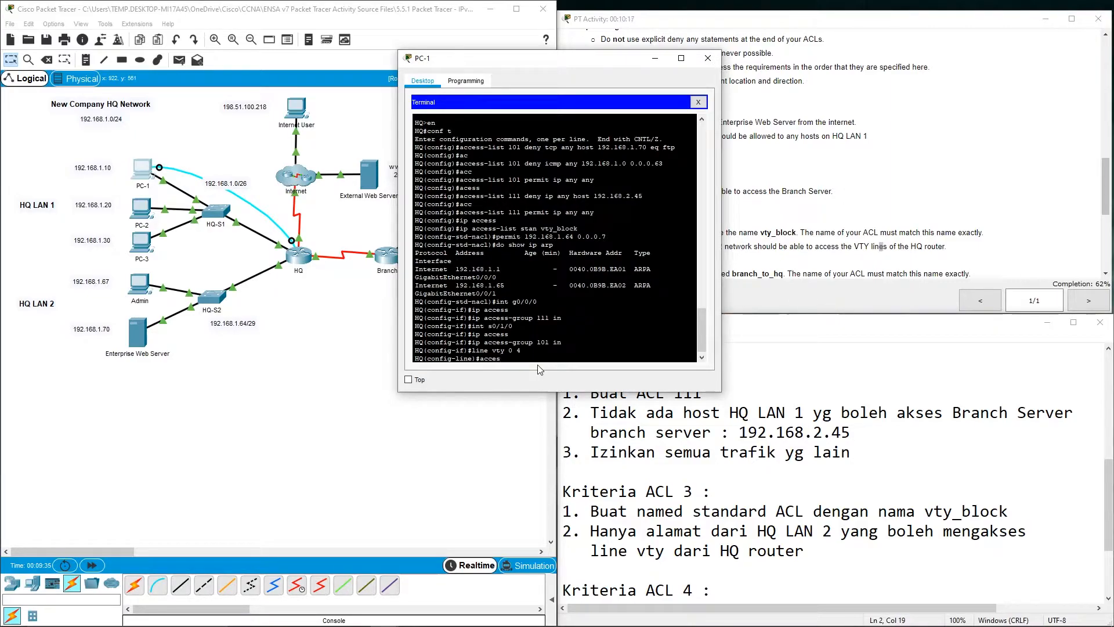
text(access-class vty_block)
text(in)
key(Return)
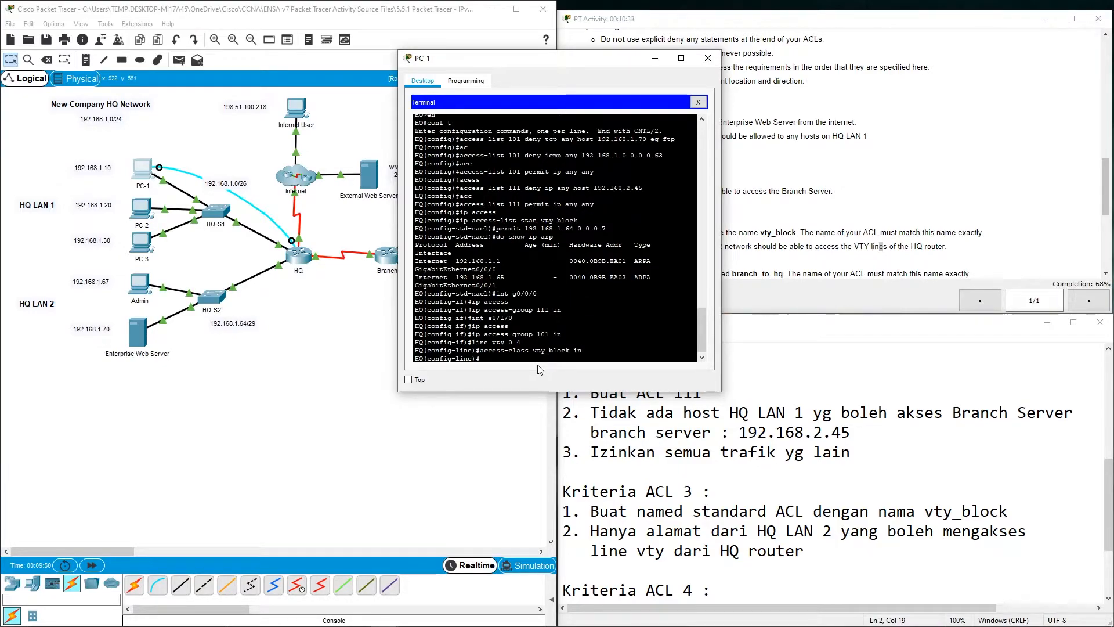
End the HQ console session and move PC-1's console cable from HQ to the Branch router.
drag(572, 68, 369, 85)
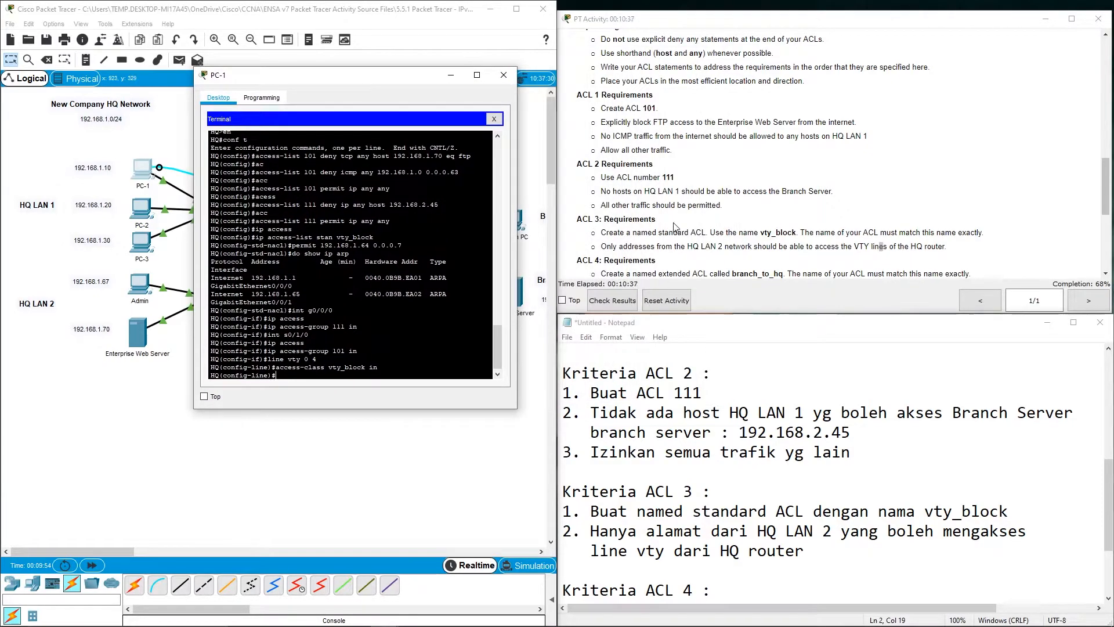
scroll(674, 243, down, 3)
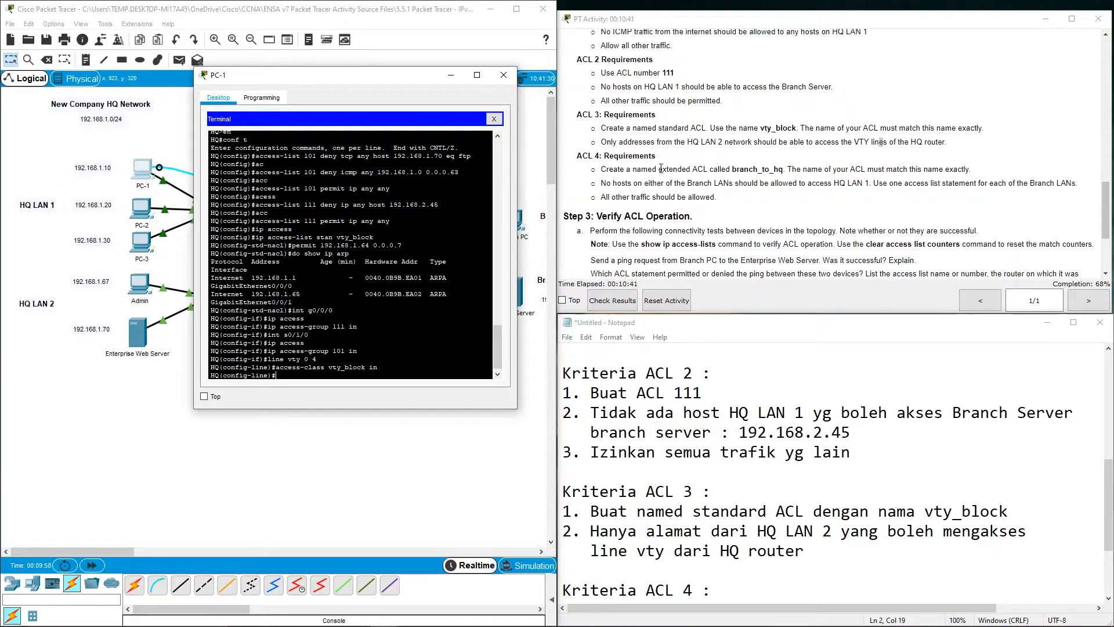
drag(369, 83, 428, 138)
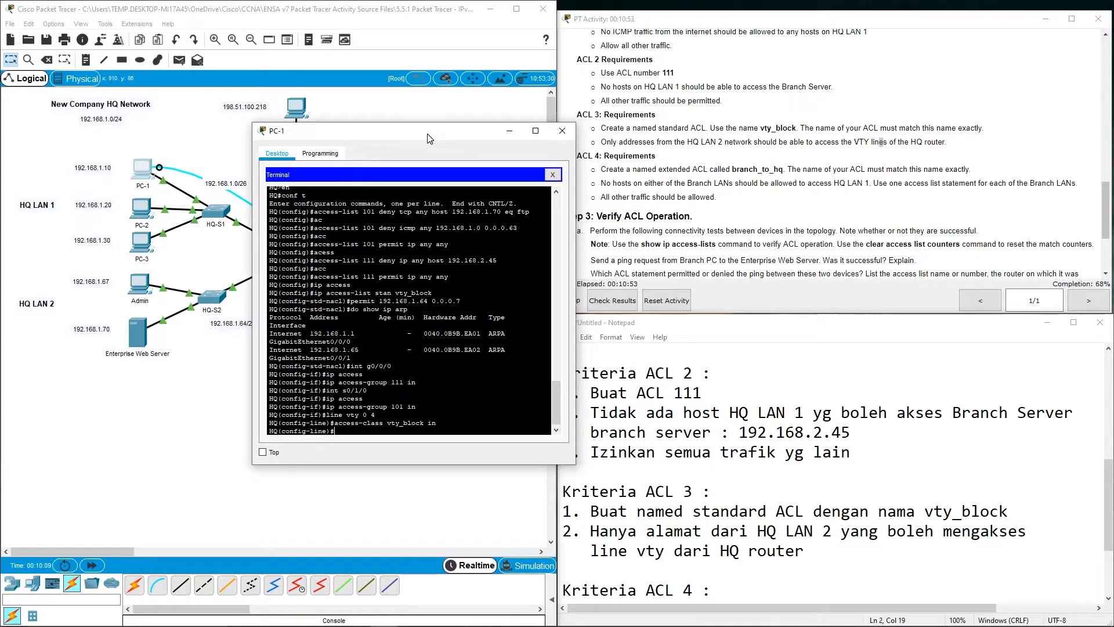
text(end)
key(Return)
text(exit)
key(Return)
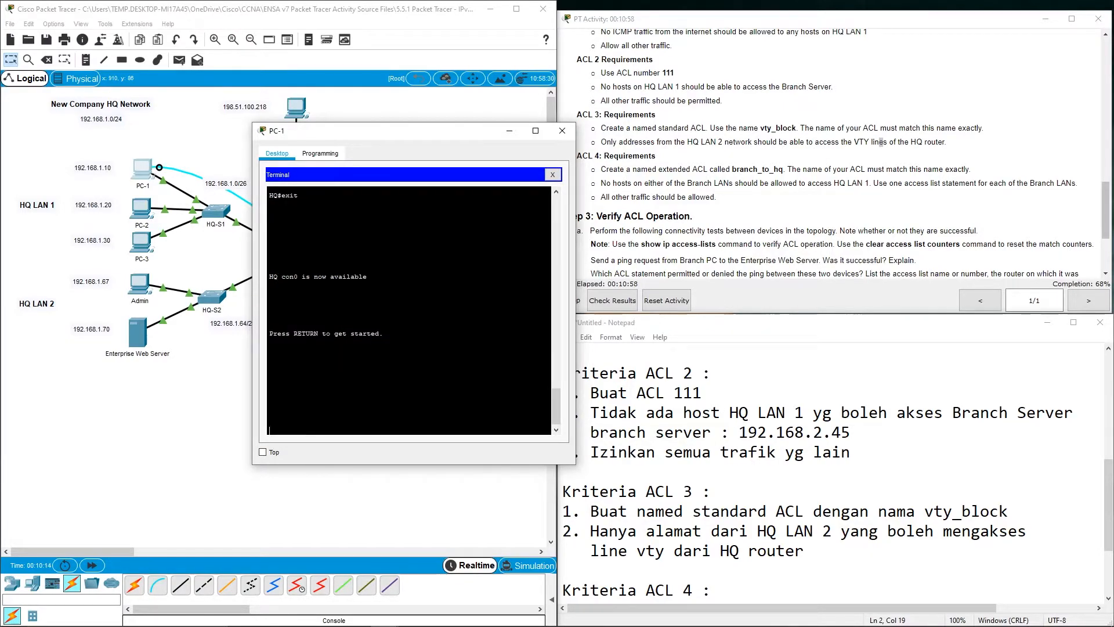
click(561, 130)
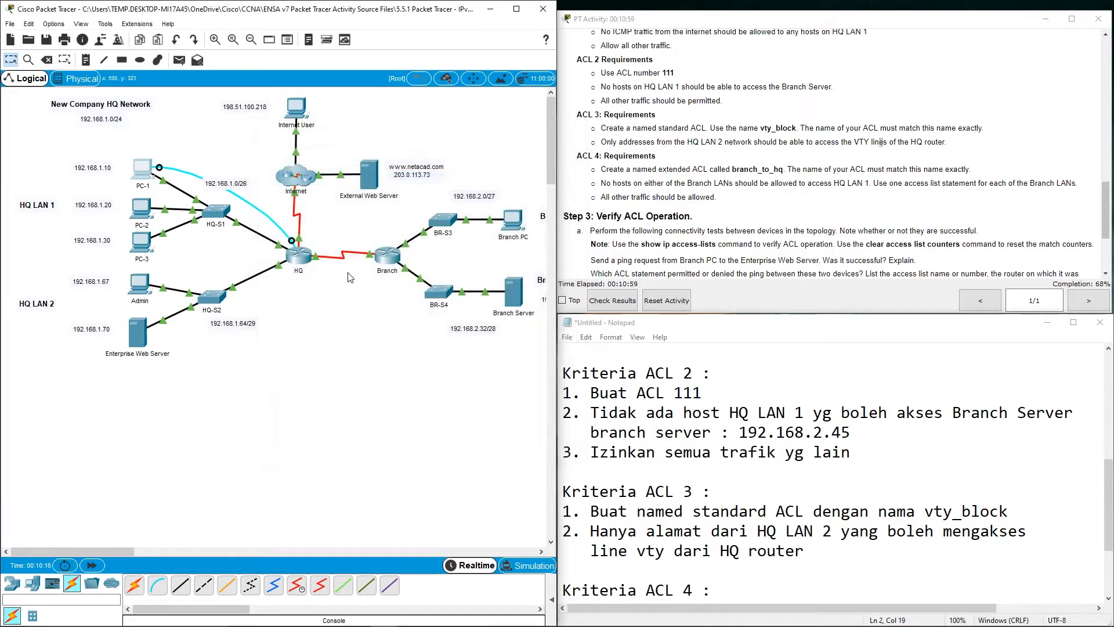
click(384, 253)
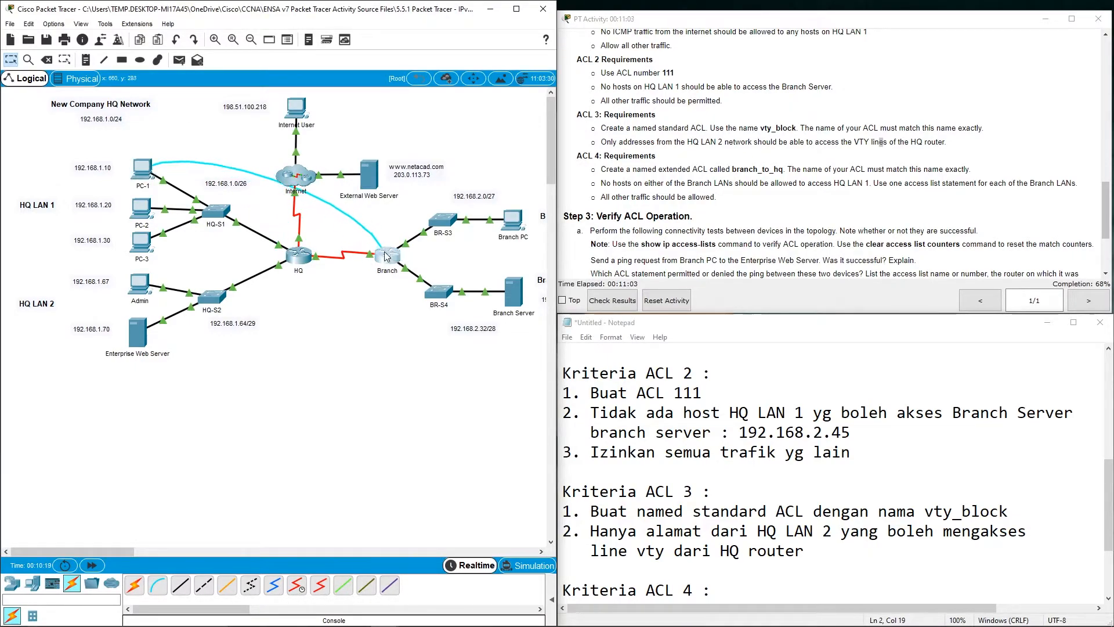
Plug the console cable into the Branch router and open a PC-1 terminal session with the default port settings.
click(385, 255)
click(418, 286)
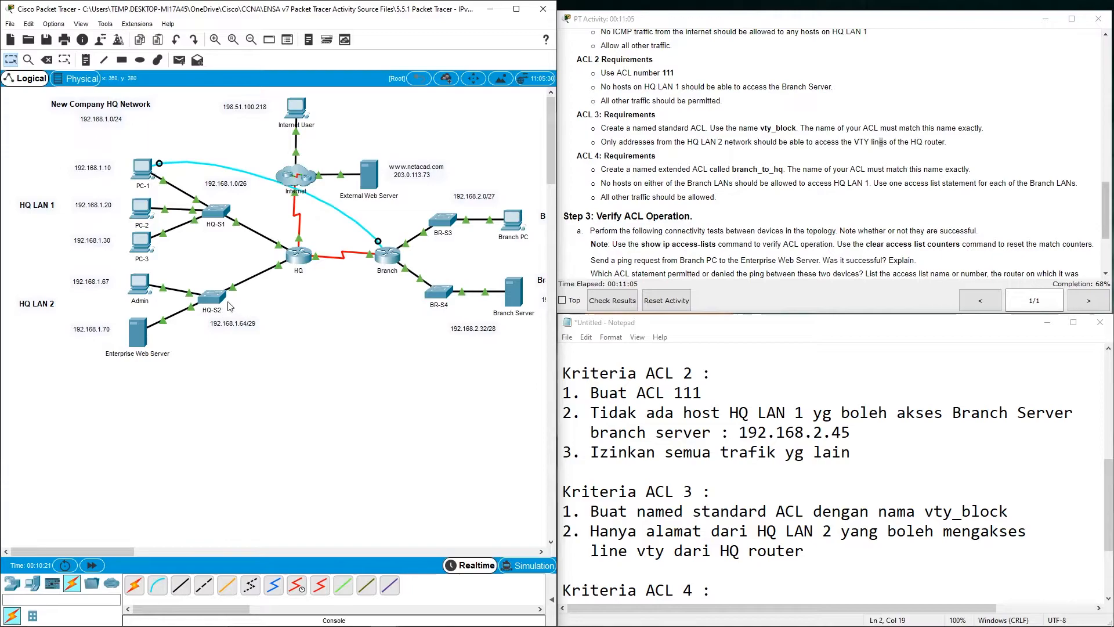
click(142, 169)
click(516, 225)
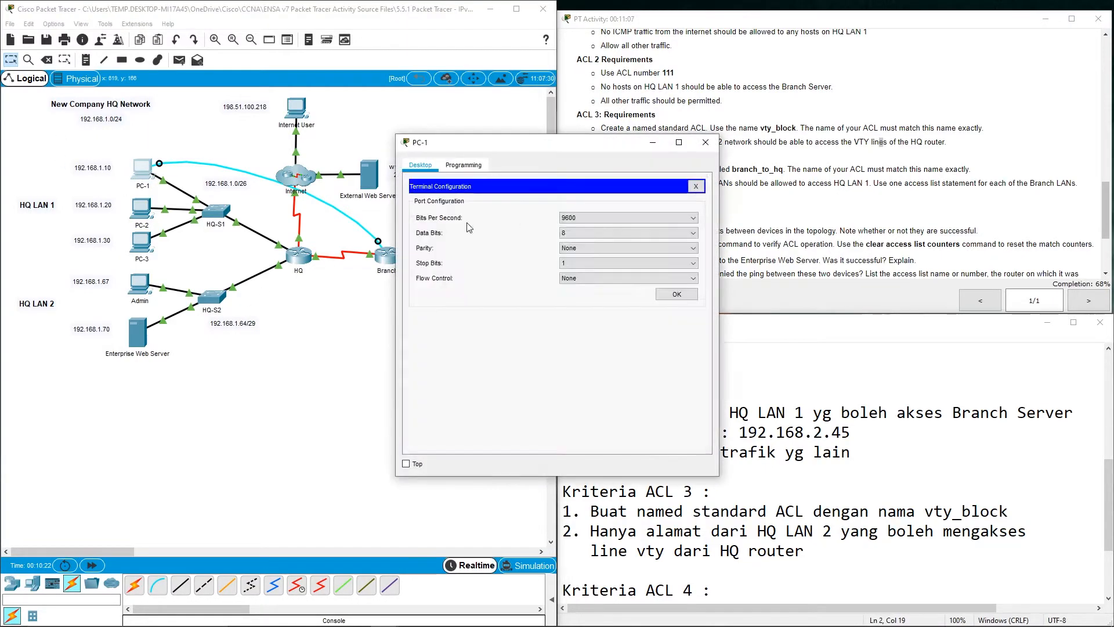
click(676, 294)
drag(588, 152, 401, 141)
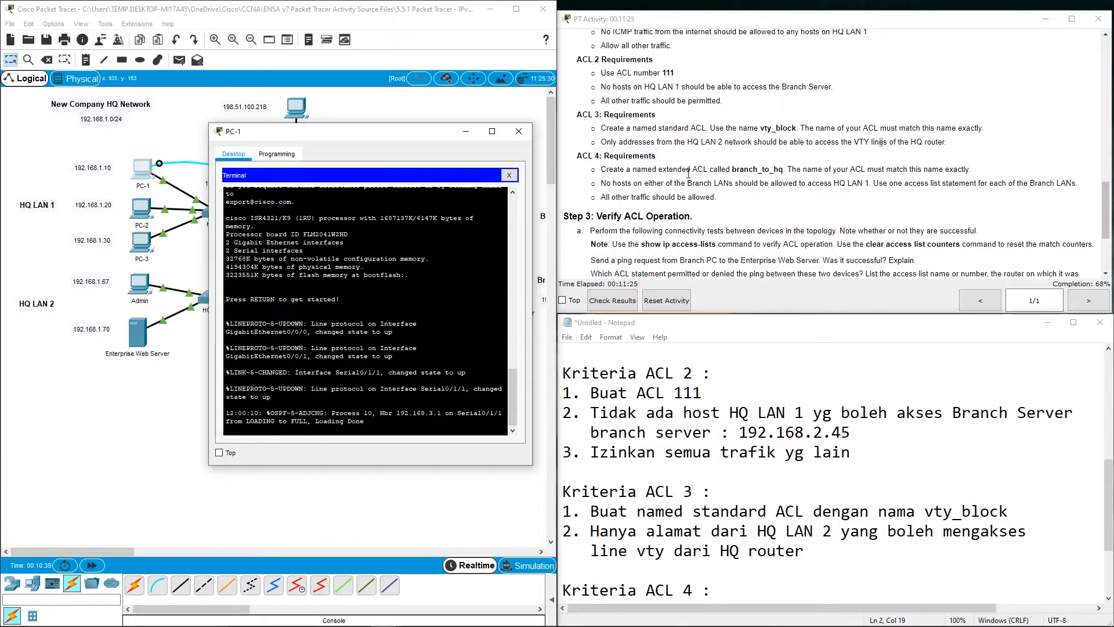
drag(397, 134, 437, 96)
Review the ACL 4 criteria in the notes and move the PC-1 terminal window clear of the topology.
scroll(630, 480, down, 2)
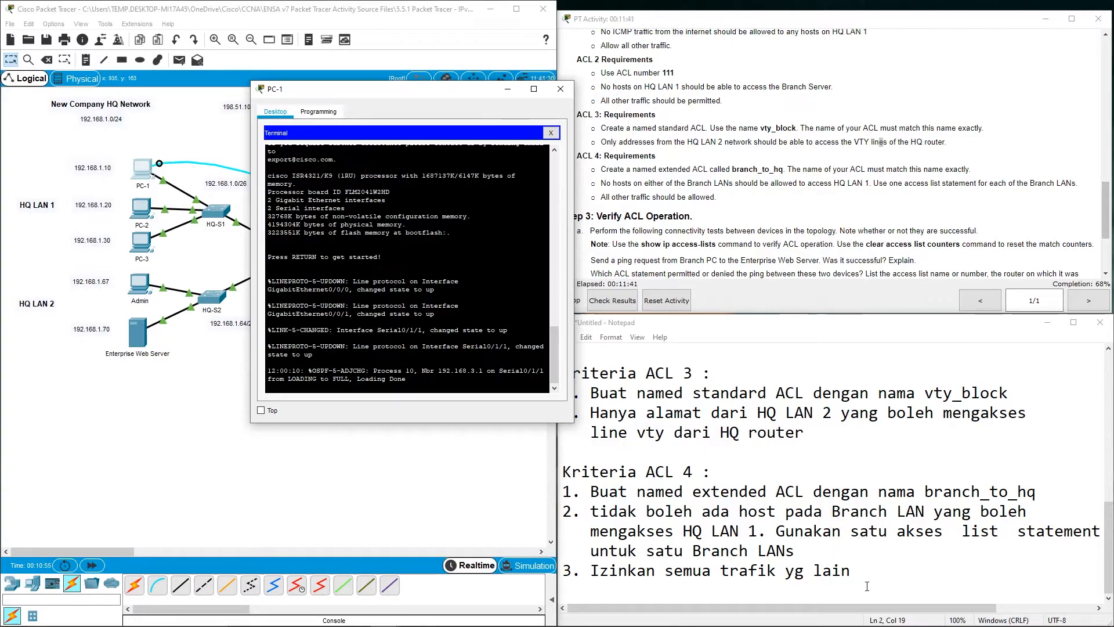
mouse_move(890, 606)
mouse_down()
mouse_move(922, 606)
mouse_move(893, 606)
mouse_up()
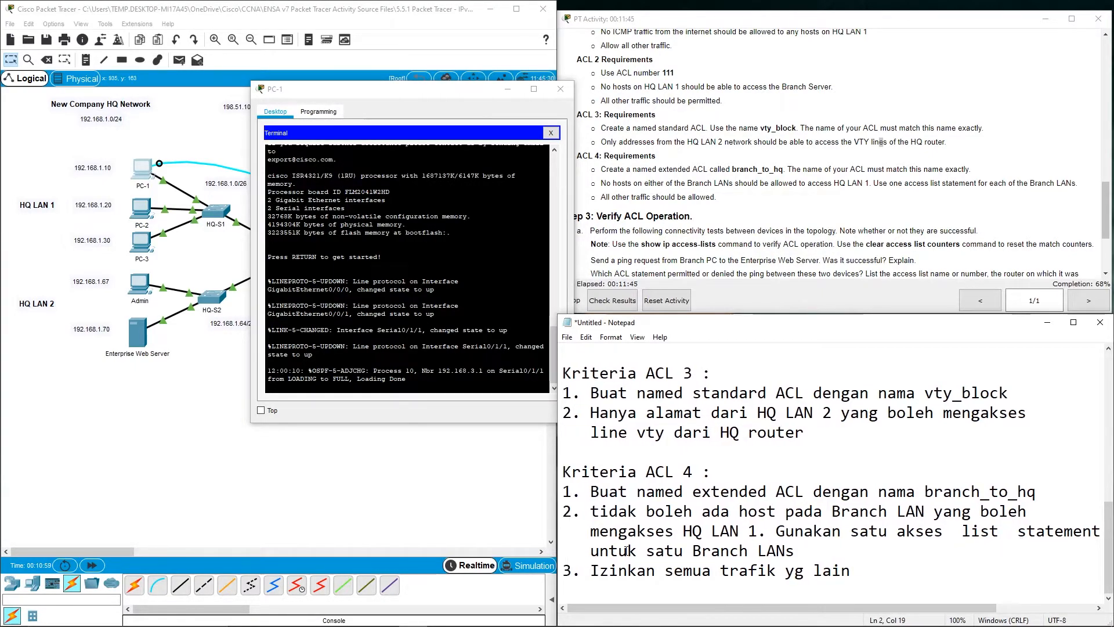
click(419, 85)
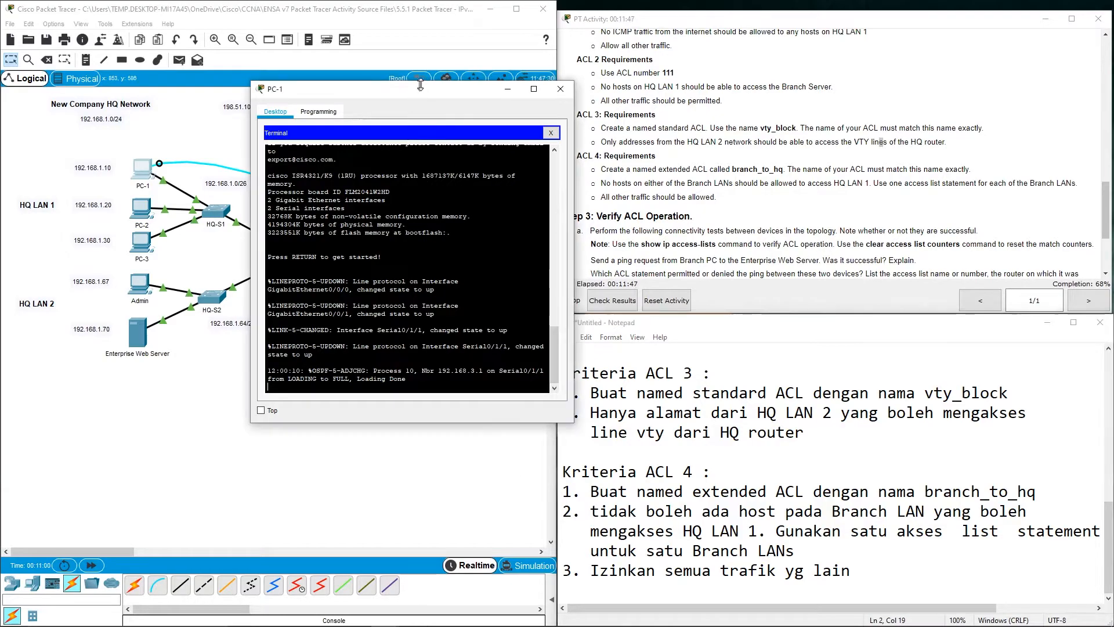
drag(420, 85, 492, 85)
drag(406, 98, 745, 78)
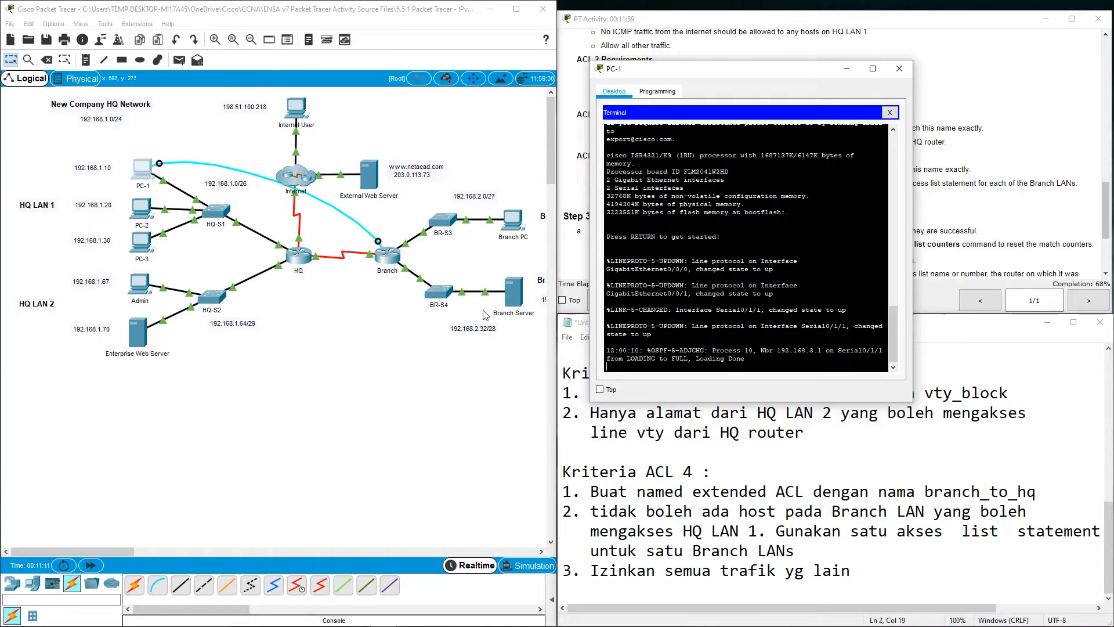
Start the Branch router's console session and enter global configuration mode.
key(Return)
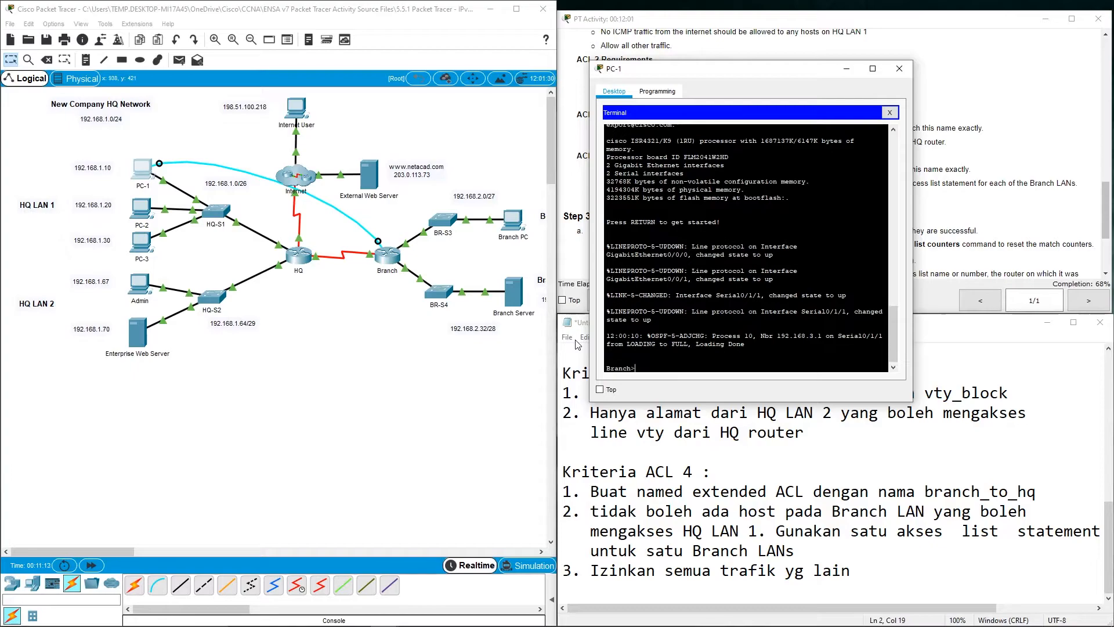
text(en)
key(Return)
text(conf)
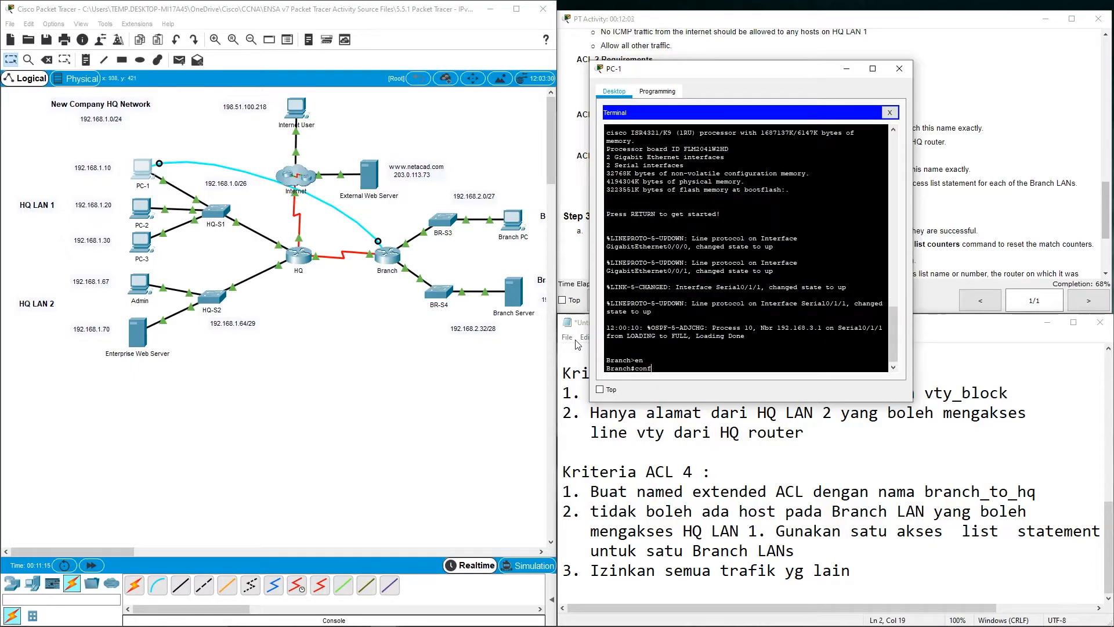
text( t)
key(Return)
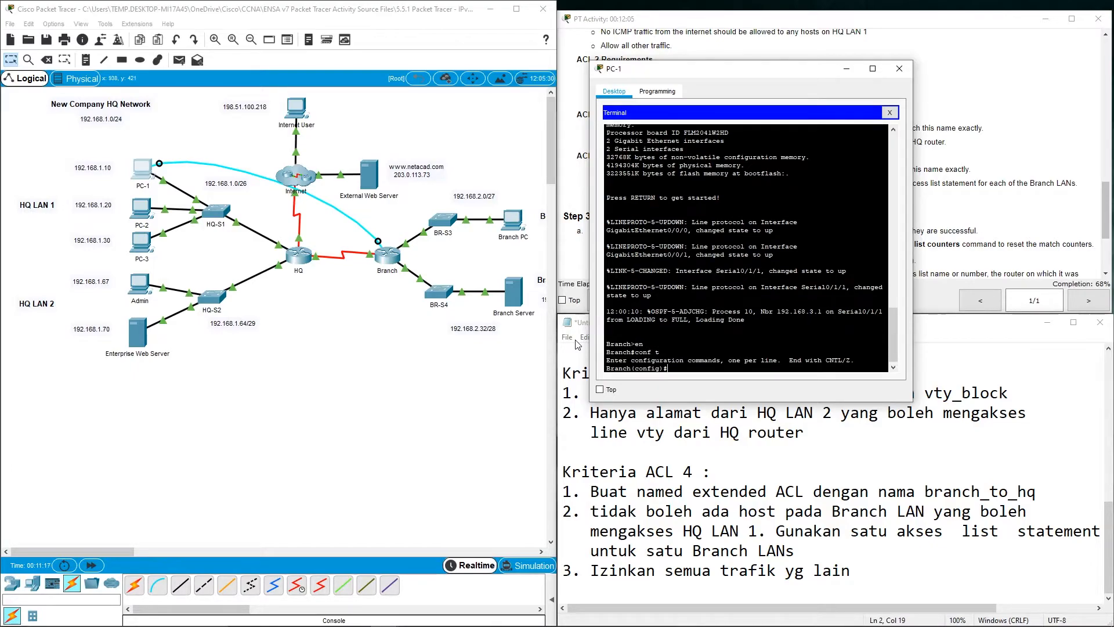
Create the named extended ACL branch_to_hq on the Branch router.
text(ip acce)
key(Tab)
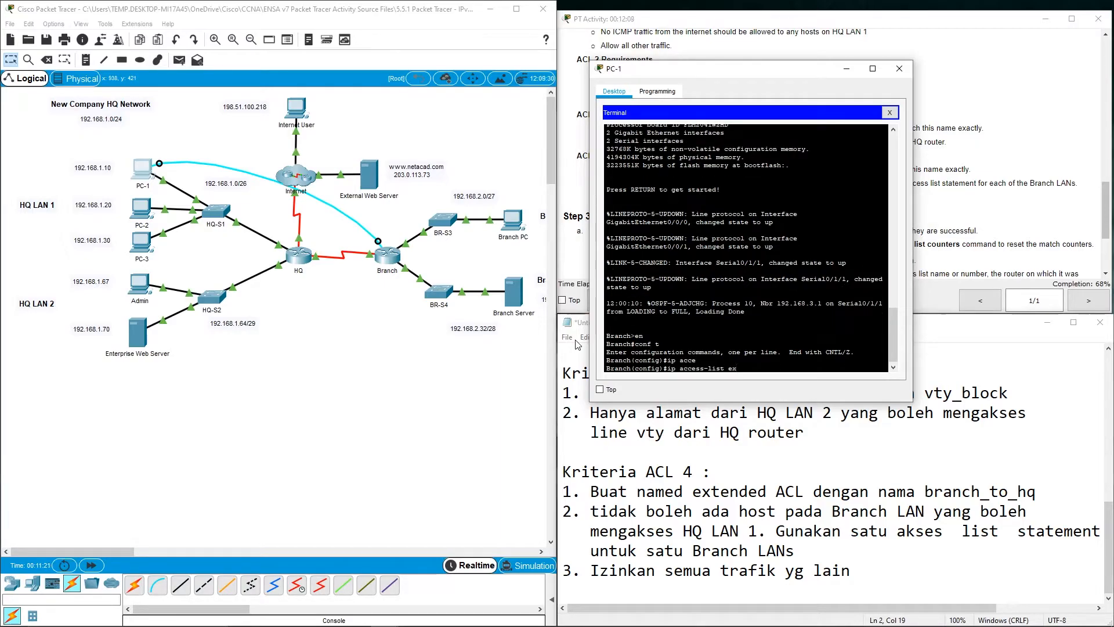
text(ex branch_to_hq)
key(Return)
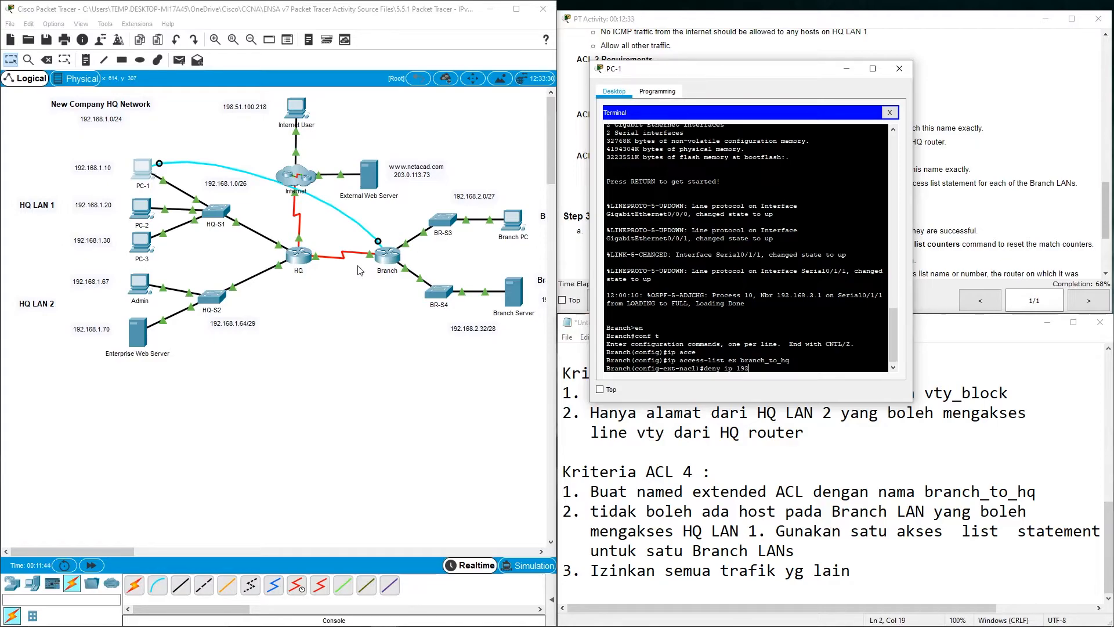
Add a branch_to_hq statement denying IP traffic from 192.168.2.0 0.0.0.31 to 192.168.1.0 0.0.0.63.
drag(81, 551, 123, 551)
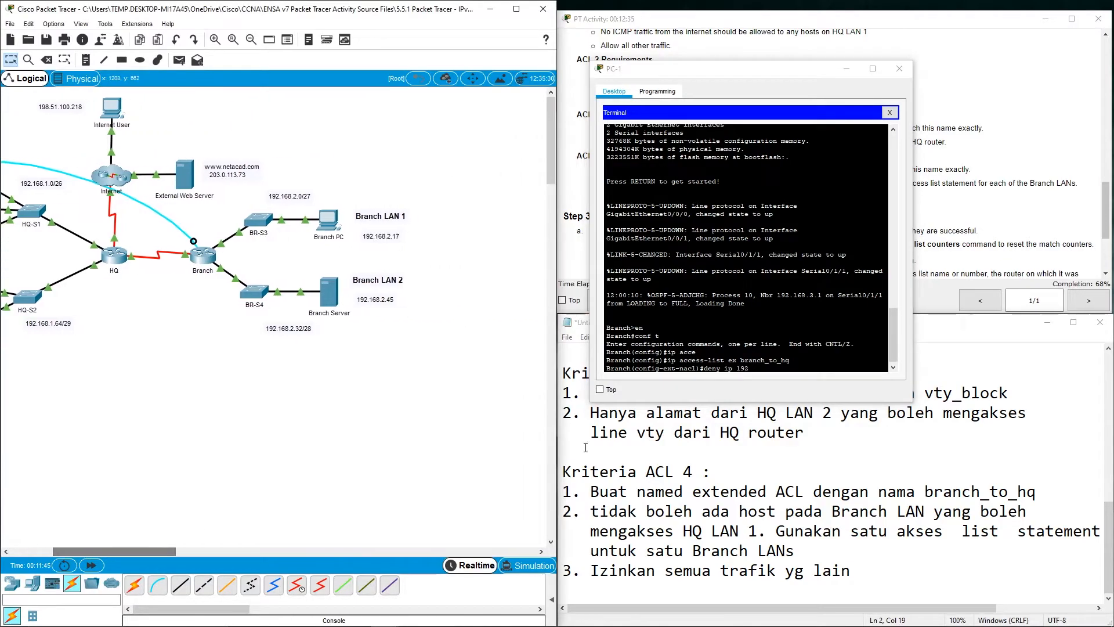
click(751, 380)
text(.168.2.0)
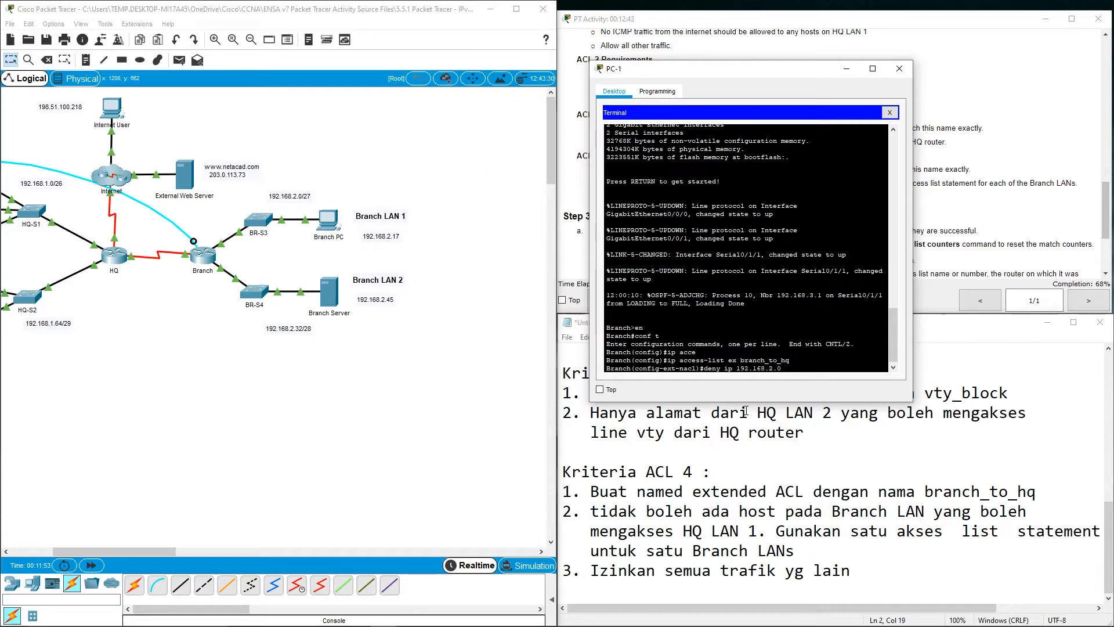
text( 0.0.0.31 1)
text(92.168.1.0)
mouse_move(138, 551)
mouse_down()
mouse_move(96, 551)
mouse_move(133, 551)
mouse_up()
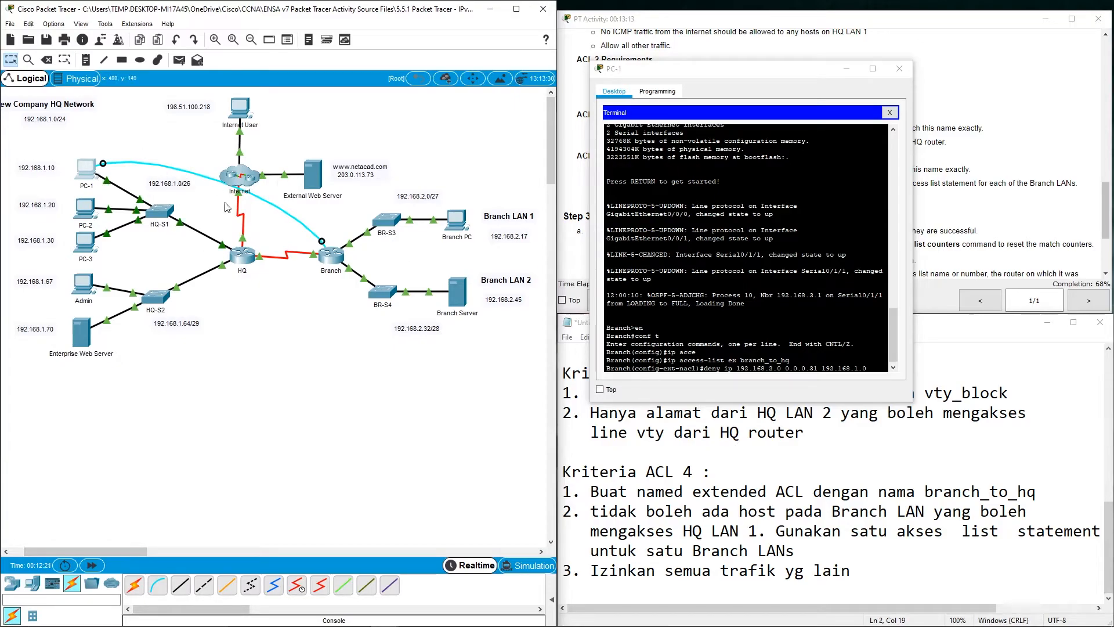
click(831, 355)
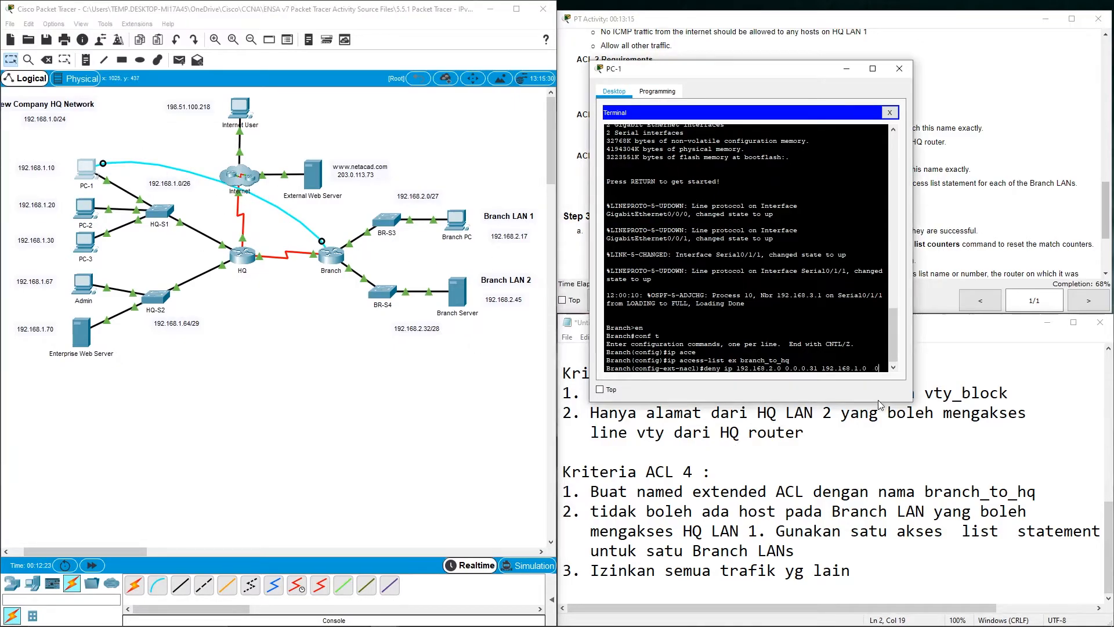
text(0.0.0.31 192)
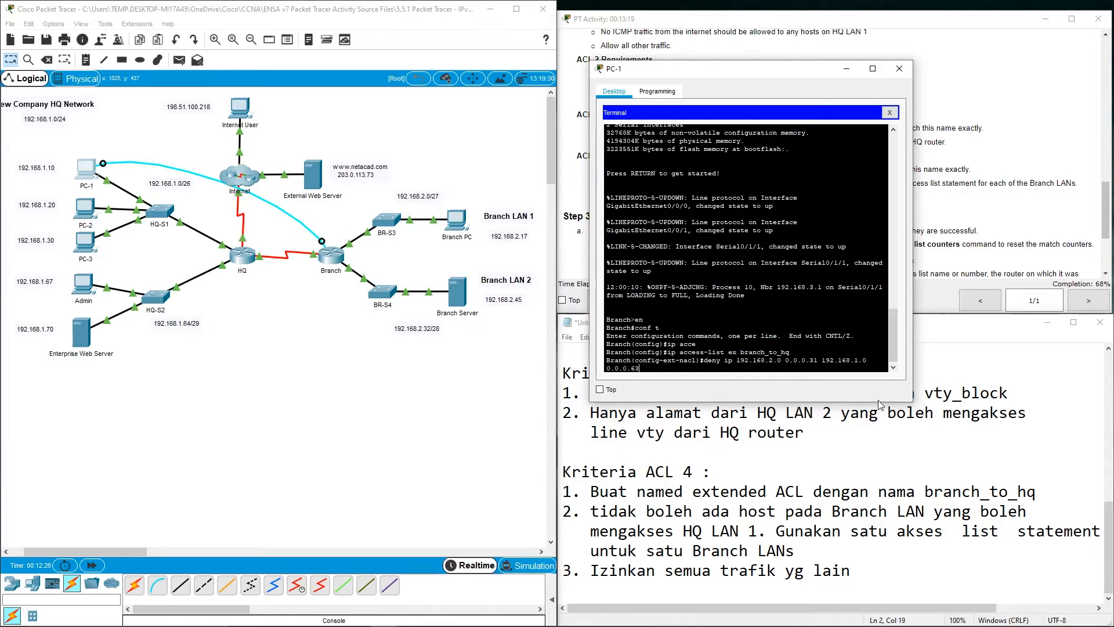
key(Return)
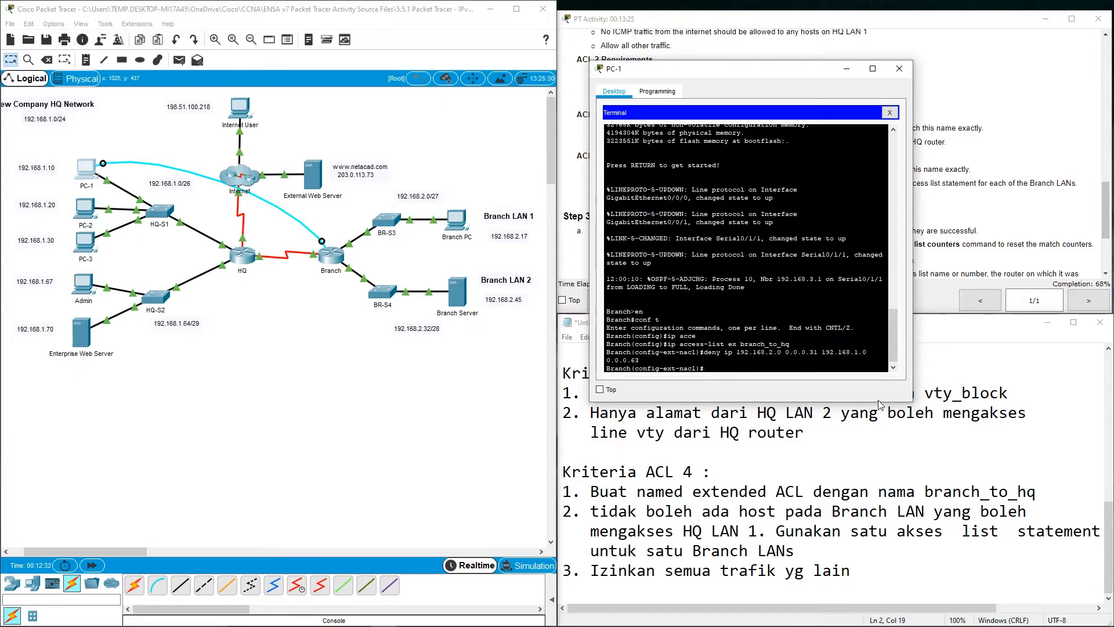
Add a branch_to_hq statement denying IP from 192.168.2.0 0.0.0.15 to 192.168.1.0 0.0.0.63, and permit all other IP traffic.
key(Up)
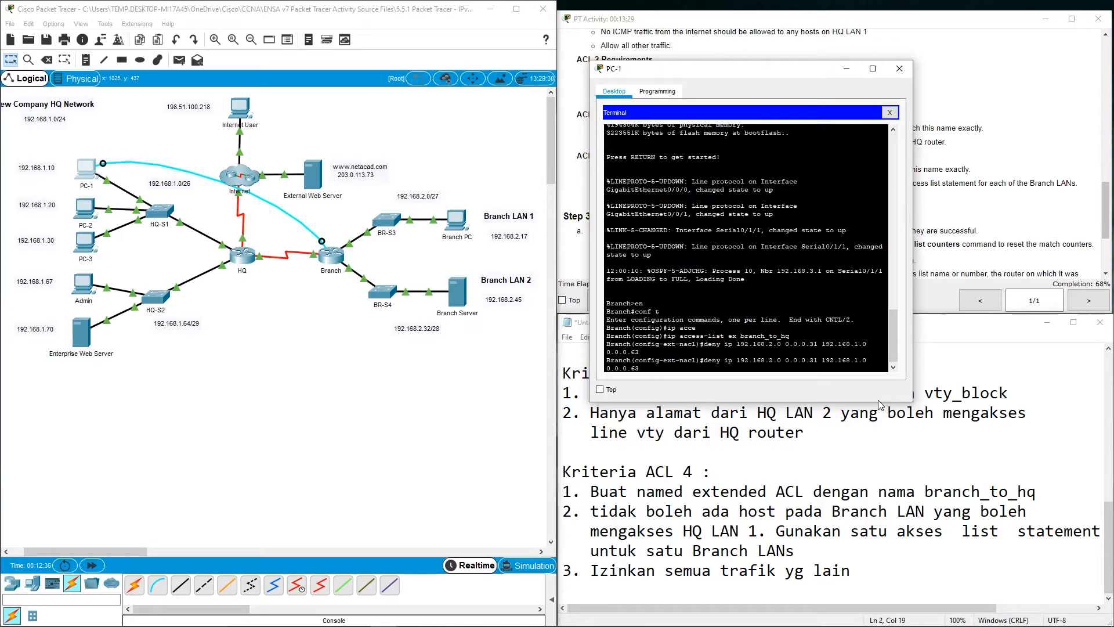
key(BackSpace)
text(0)
key(Right)
key(BackSpace)
key(BackSpace)
text(15)
key(Return)
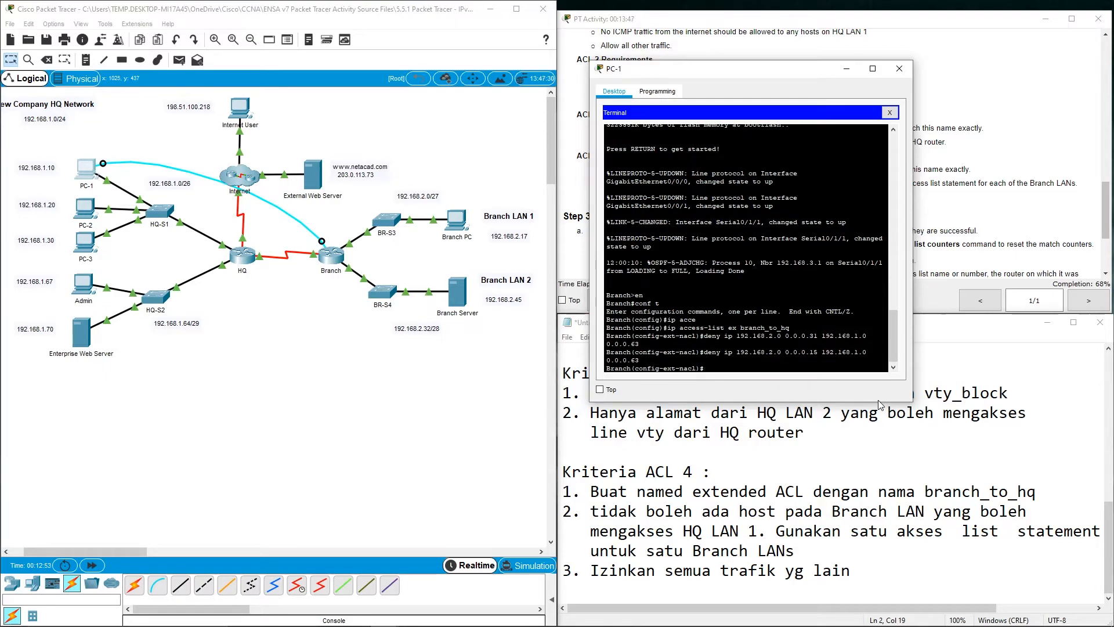
text(permit ip any any)
key(Return)
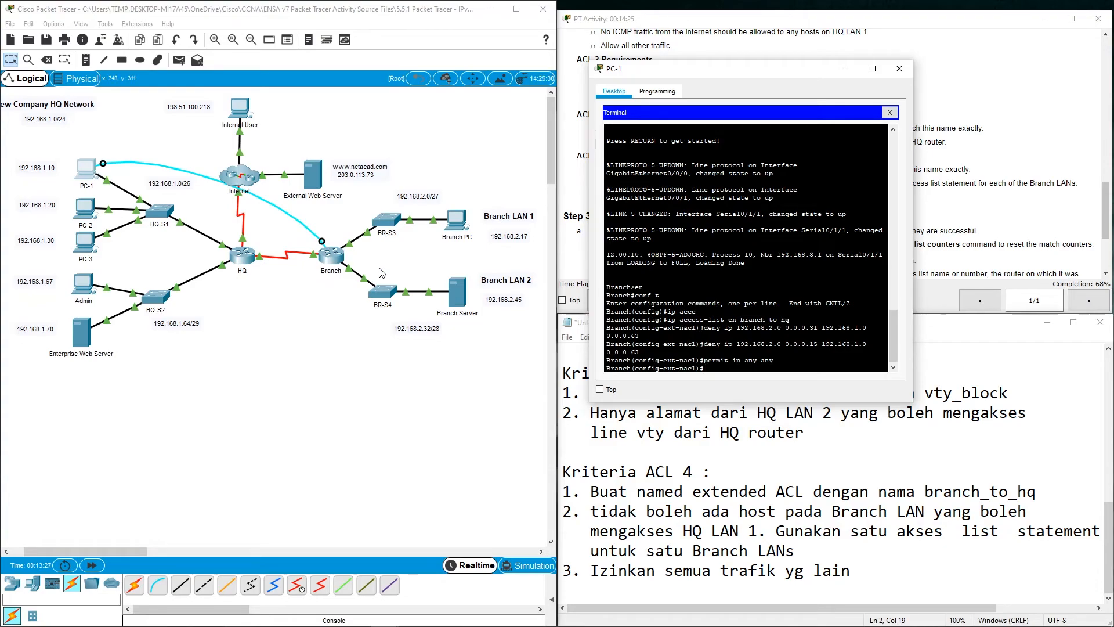
Apply the branch_to_hq ACL outbound on the Branch serial interface s0/1/1.
text(nt s0/1/1)
key(Return)
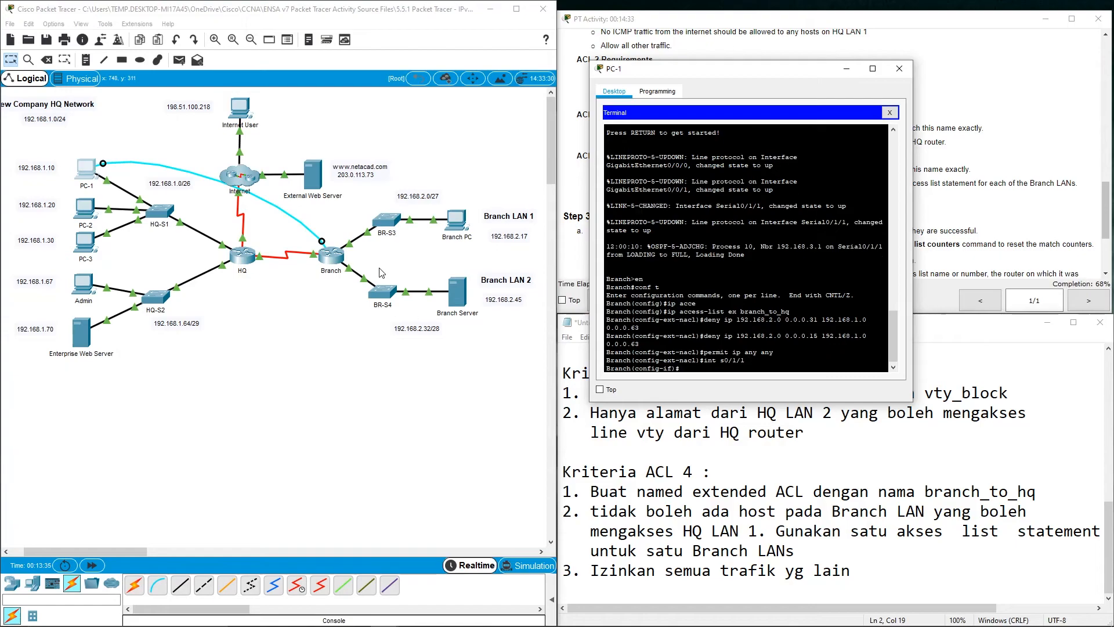
text(ip acc)
key(Tab)
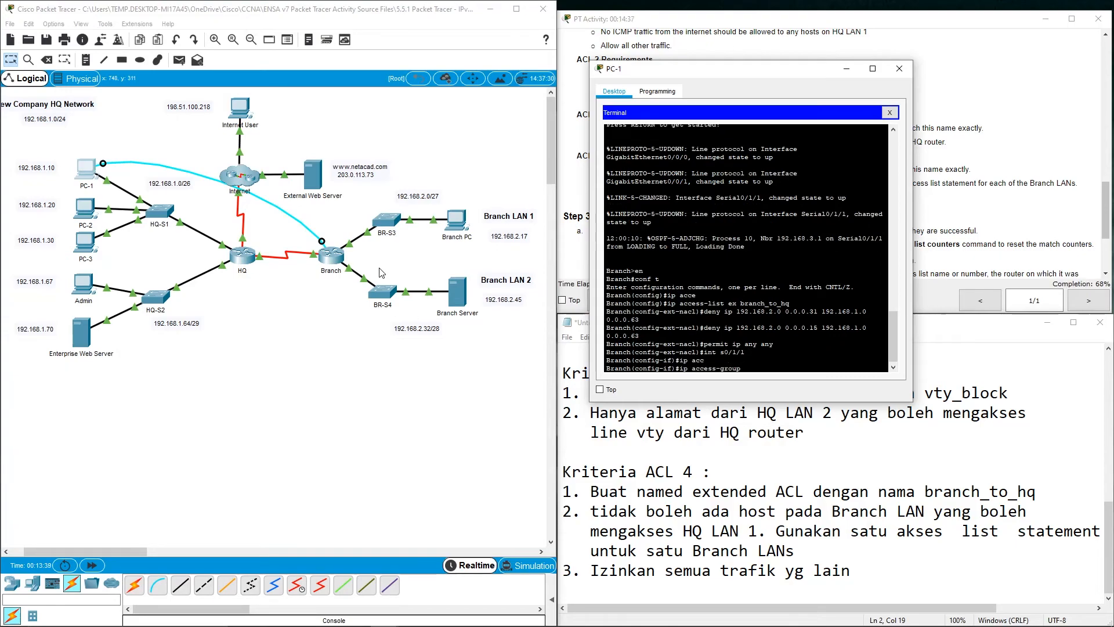
text(branch_to_hq out)
key(Return)
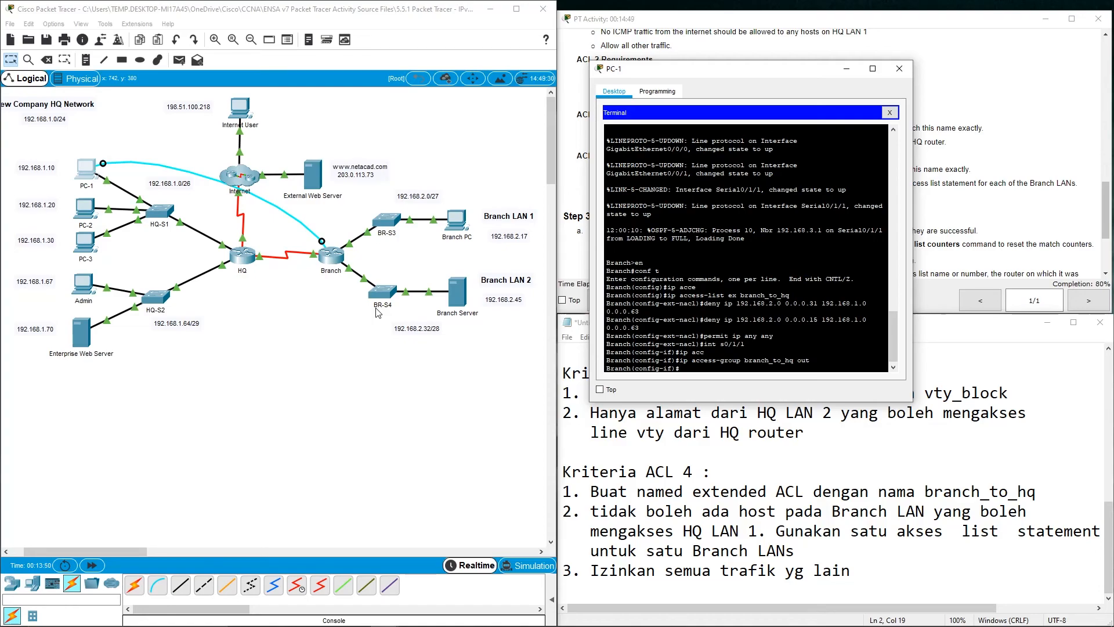
Leave configuration mode and exit the Branch console session.
text(en)
key(Return)
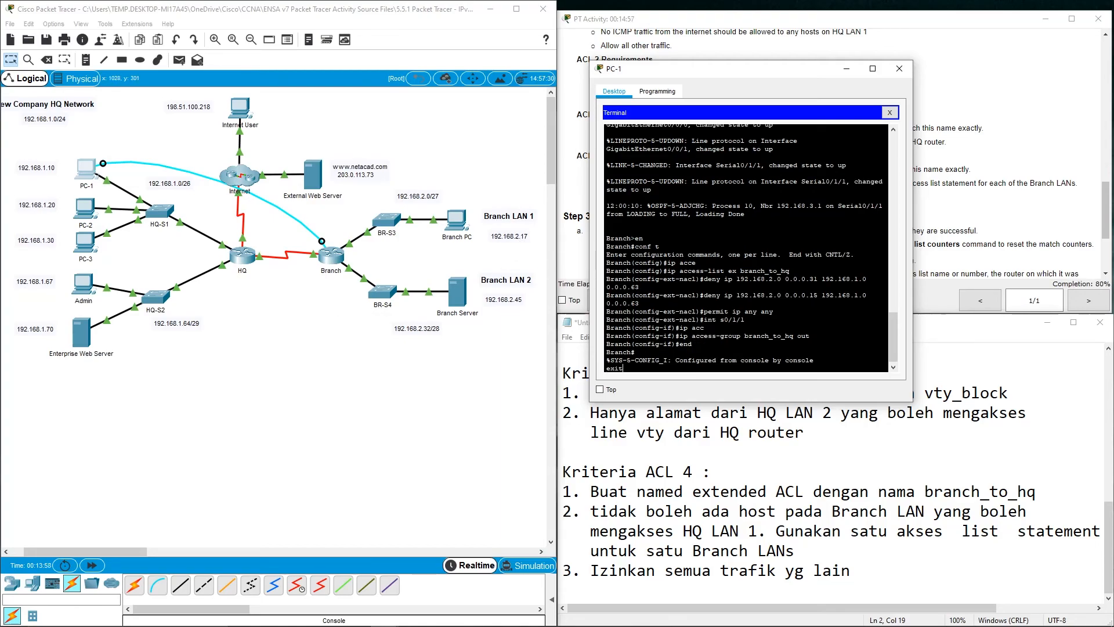
text(exit)
key(Return)
drag(721, 76, 693, 77)
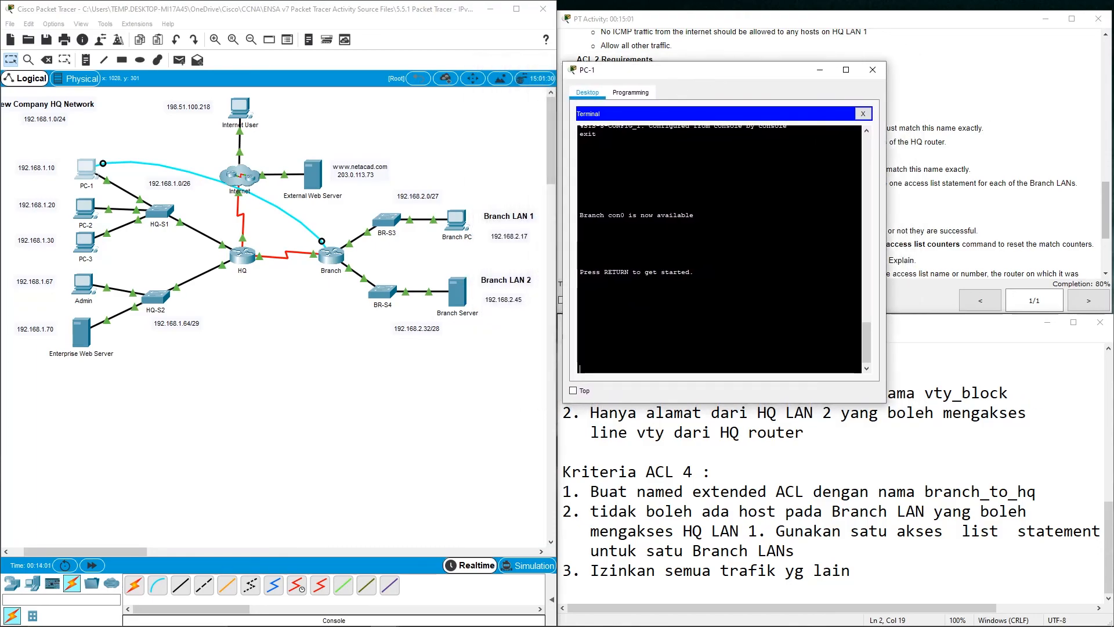